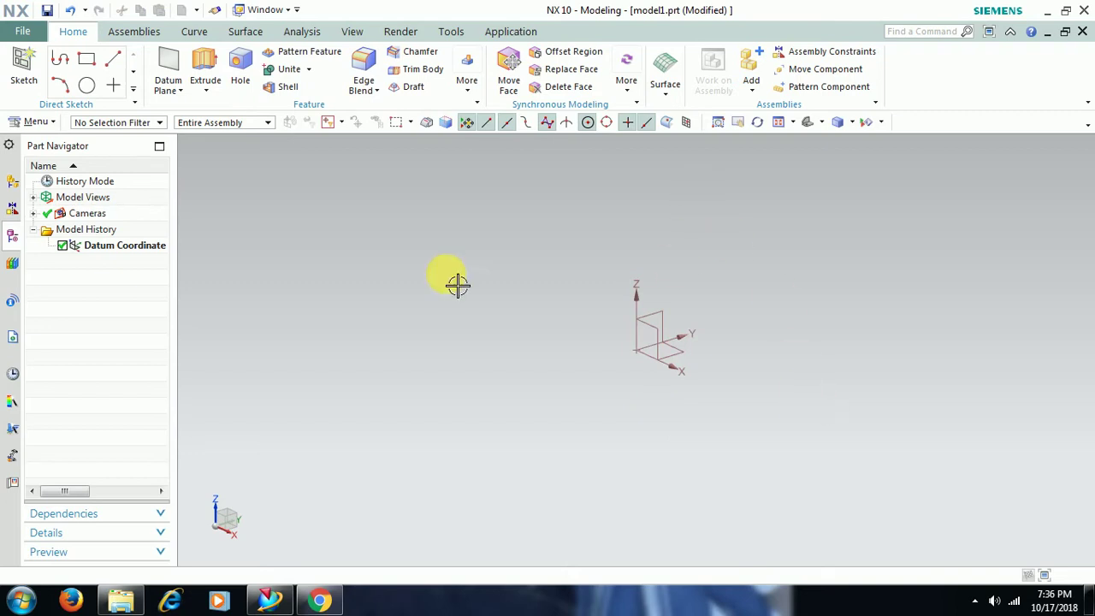
# Start a sketch on the XZ plane of the datum coordinate system.
pyautogui.click(245, 35)
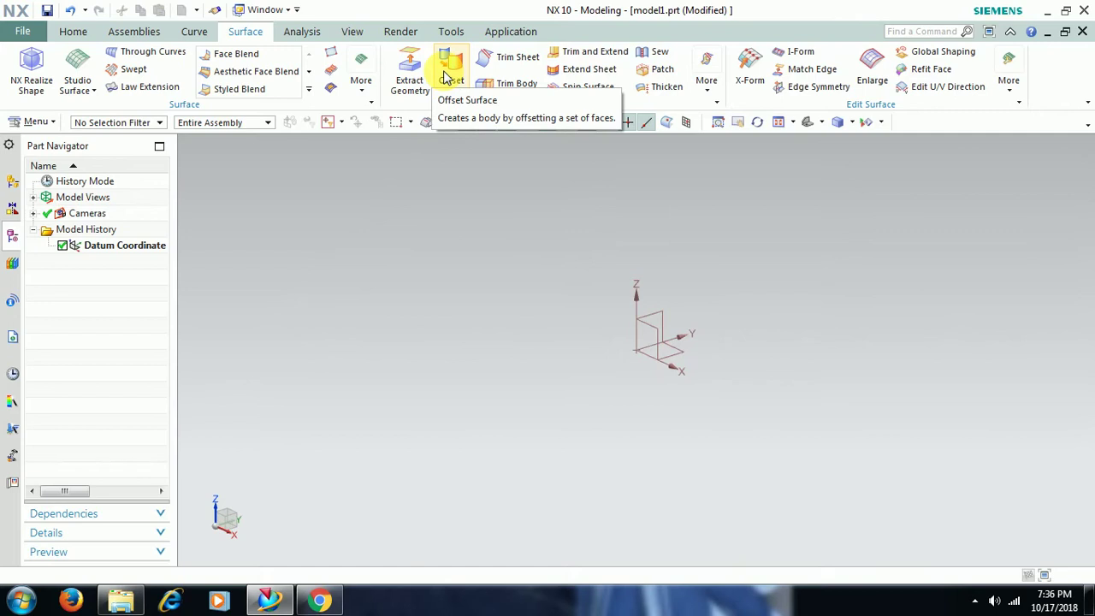
pyautogui.click(72, 34)
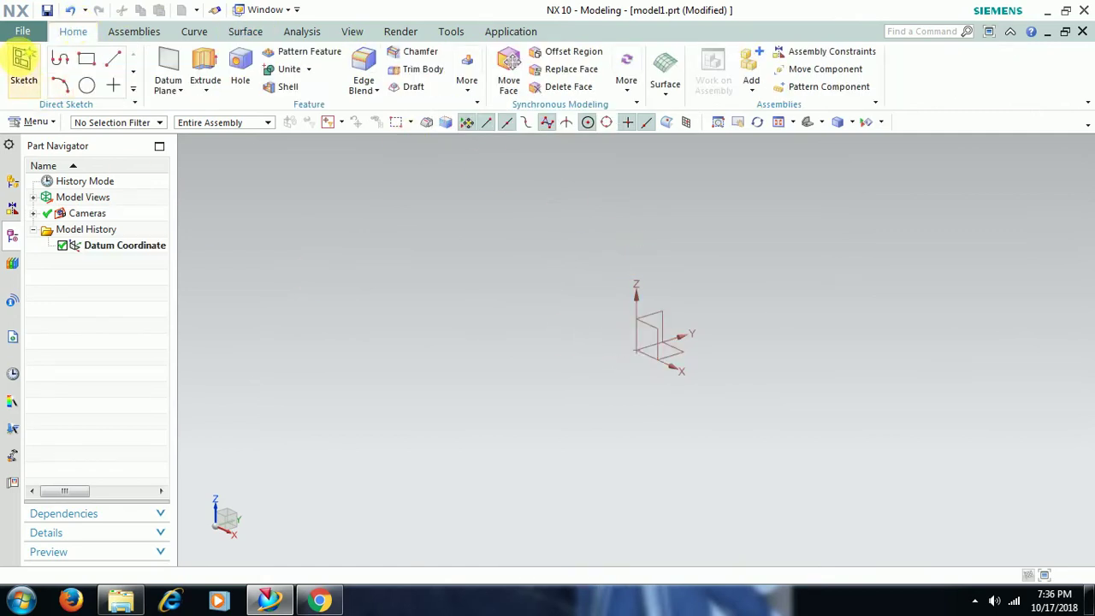
pyautogui.click(21, 59)
pyautogui.click(647, 325)
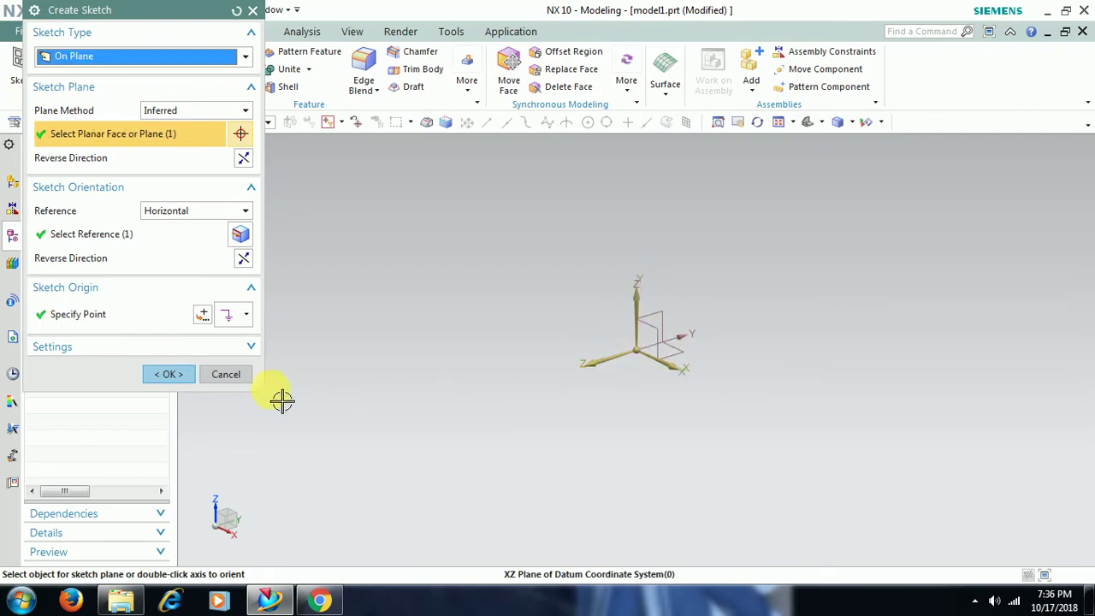
pyautogui.click(167, 374)
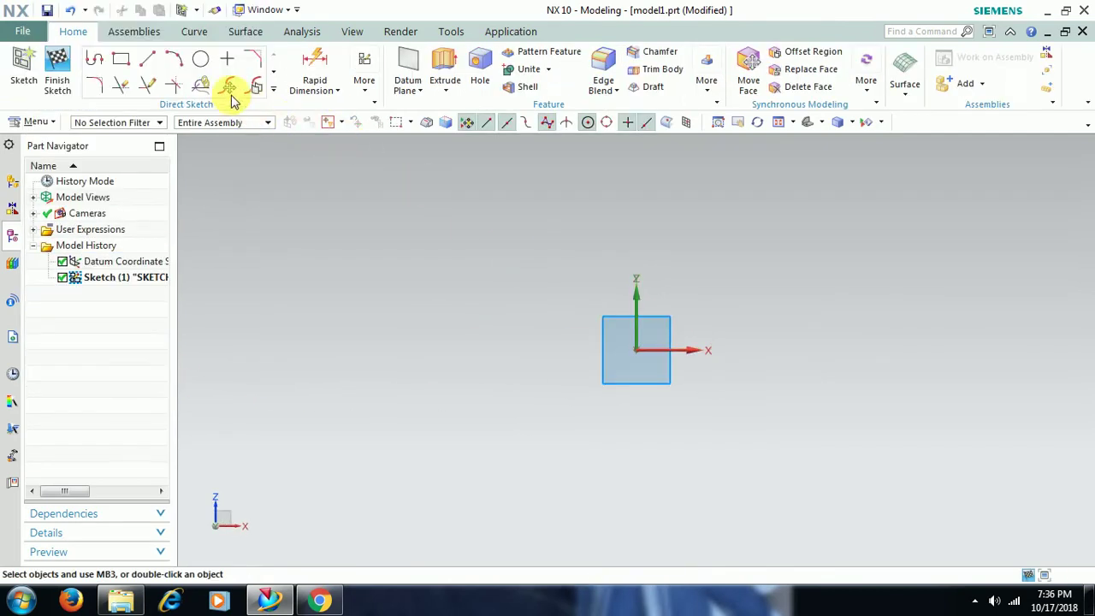
# Draw a horizontal line about 138 mm long, about 15 mm above the X axis, and finish the sketch.
pyautogui.click(146, 58)
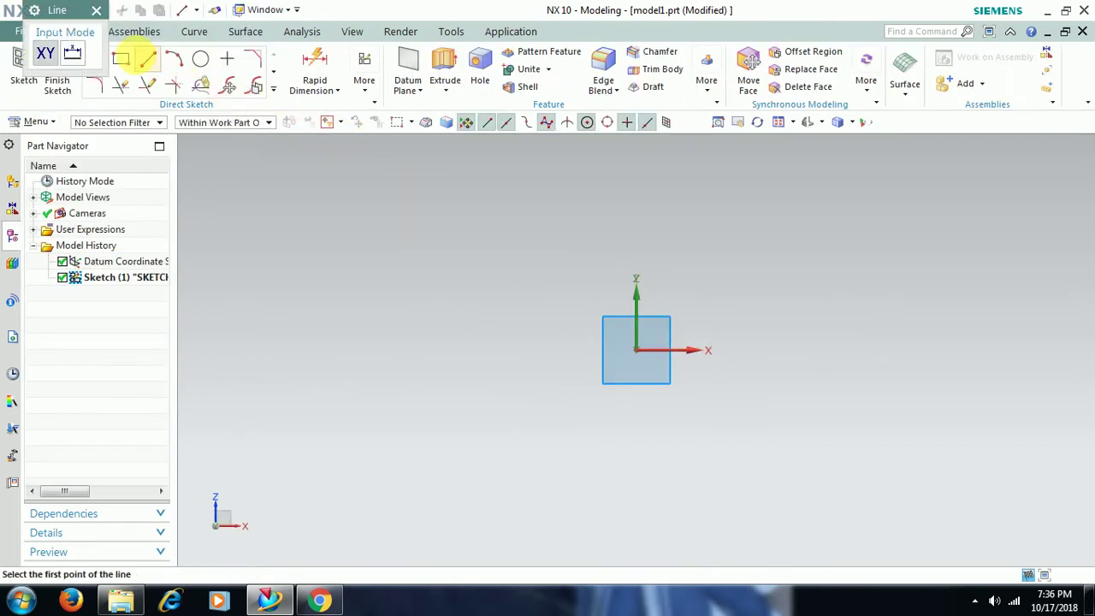
pyautogui.click(493, 313)
pyautogui.click(836, 313)
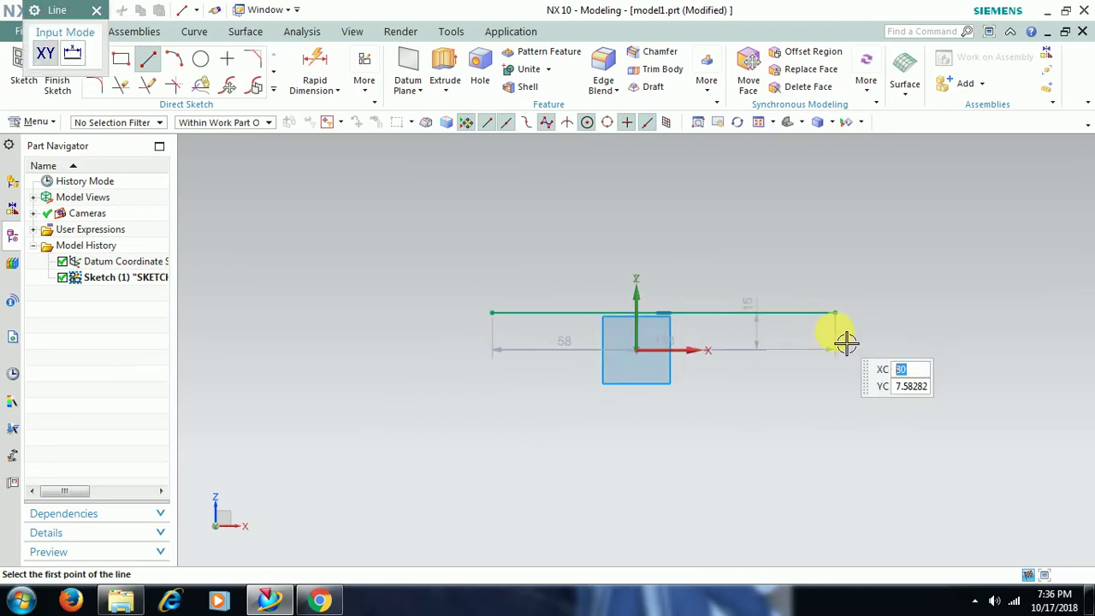
pyautogui.click(98, 12)
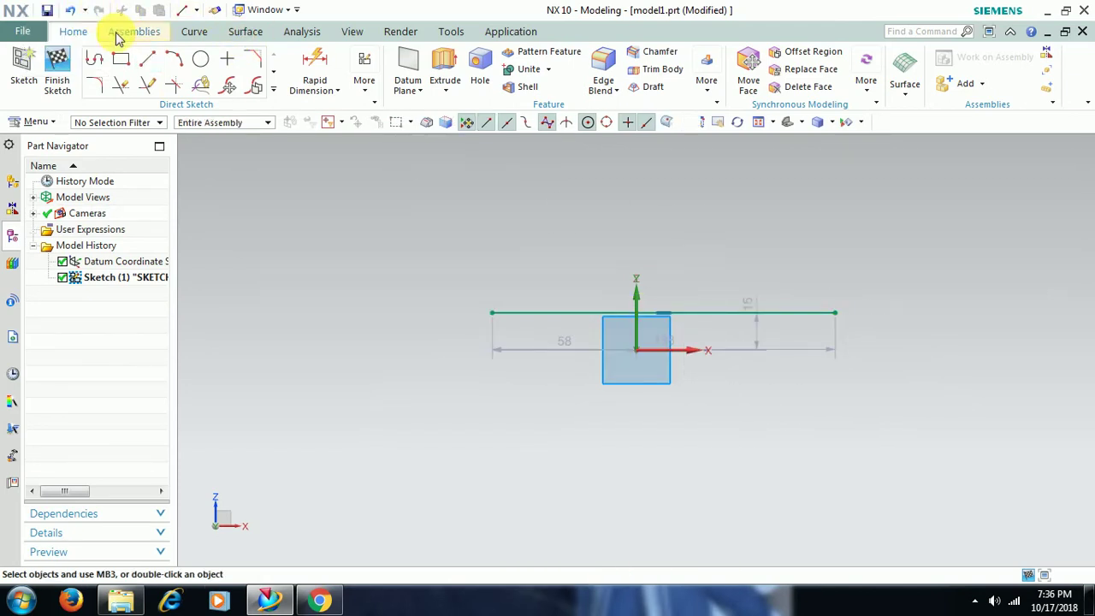
pyautogui.click(59, 73)
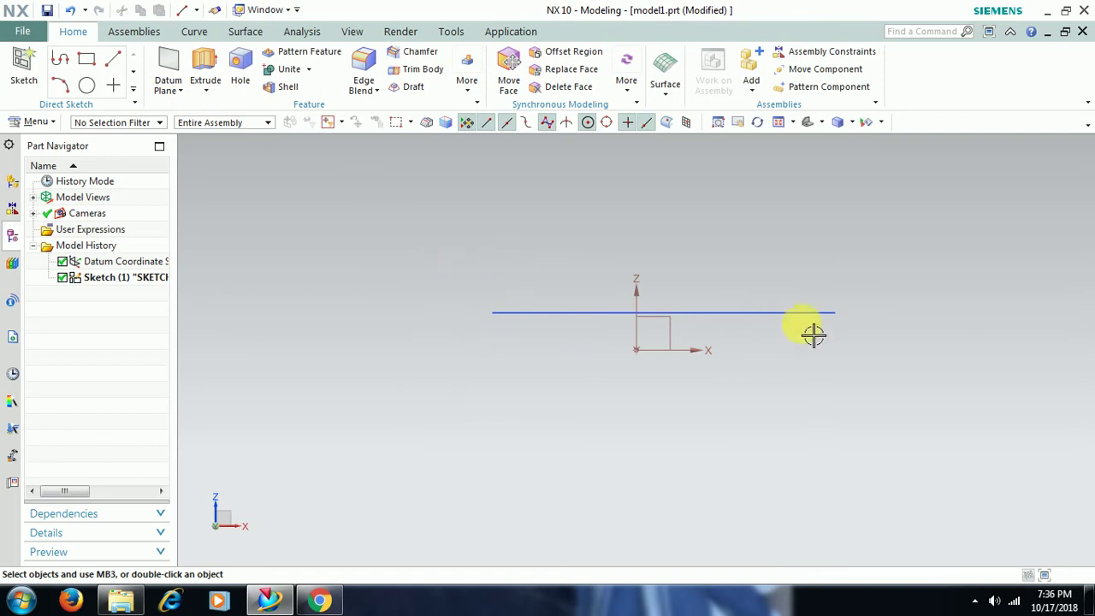
# Extrude the sketched line 50 mm along the Y direction into a flat sheet.
pyautogui.moveTo(812, 332)
pyautogui.mouseDown(button='middle')
pyautogui.moveTo(785, 386)
pyautogui.moveTo(791, 364)
pyautogui.mouseUp(button='middle')
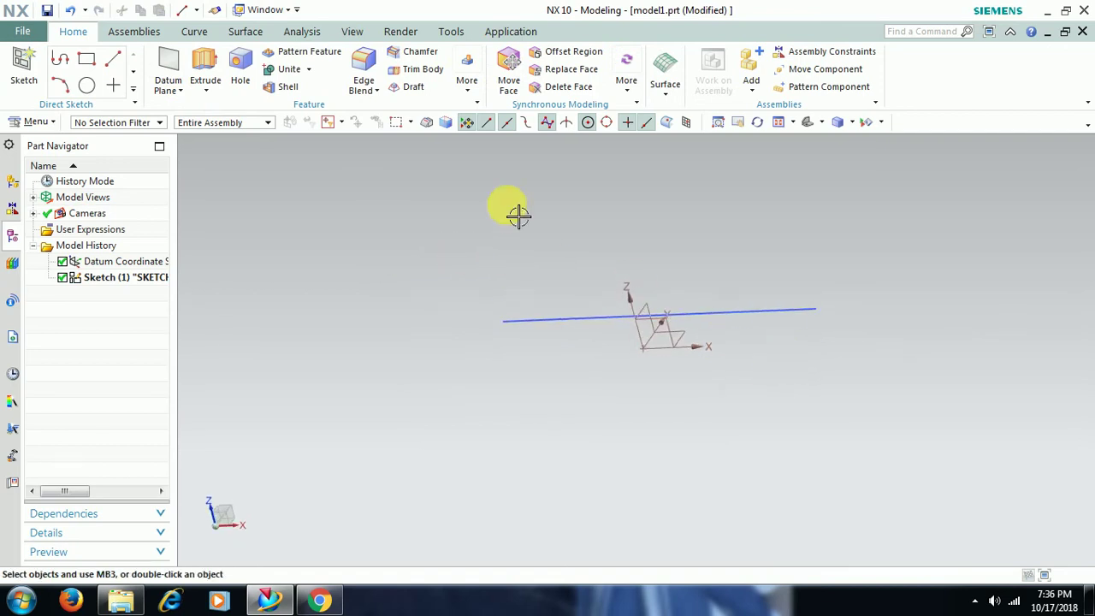
pyautogui.click(225, 86)
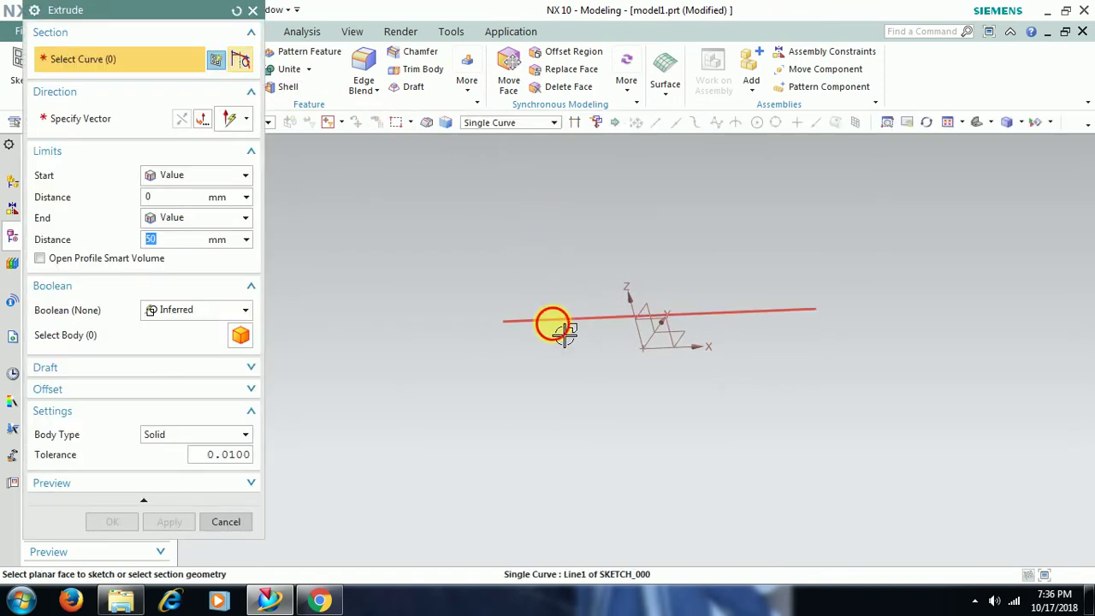
pyautogui.click(552, 320)
pyautogui.click(135, 518)
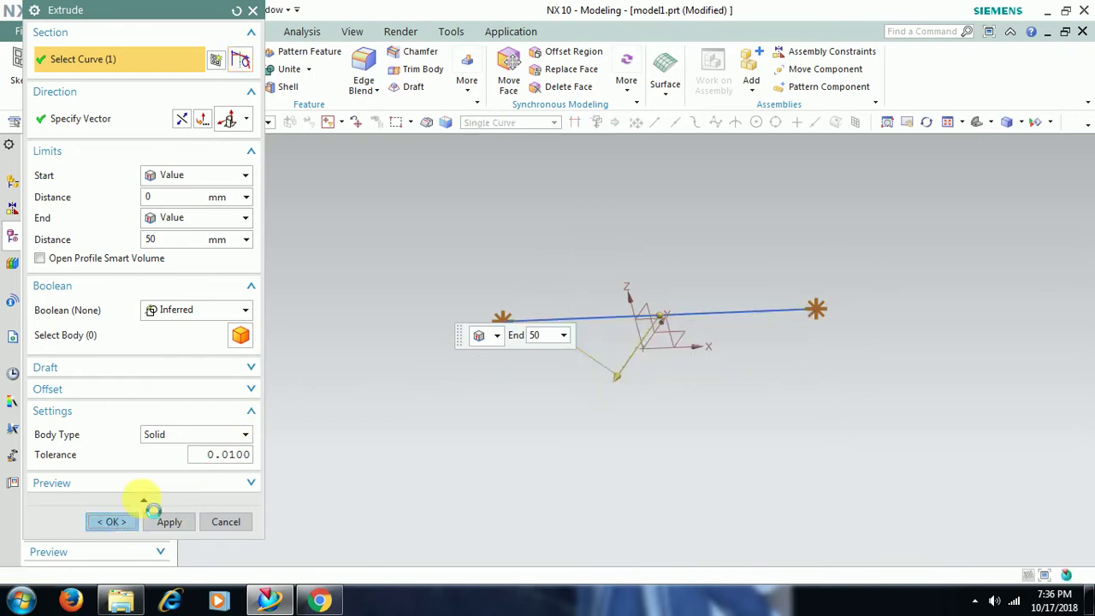
# Extrude the short edge at the sheet's negative-X end 50 mm upward as a vertical sheet.
pyautogui.moveTo(473, 422); pyautogui.dragTo(440, 428, button='middle')
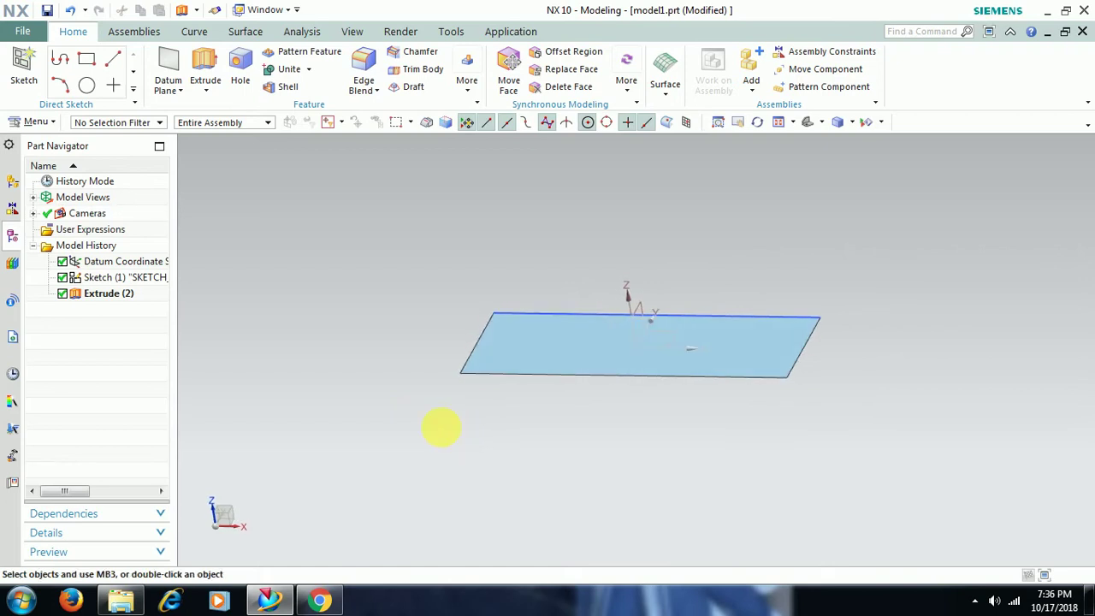
pyautogui.click(206, 62)
pyautogui.click(478, 360)
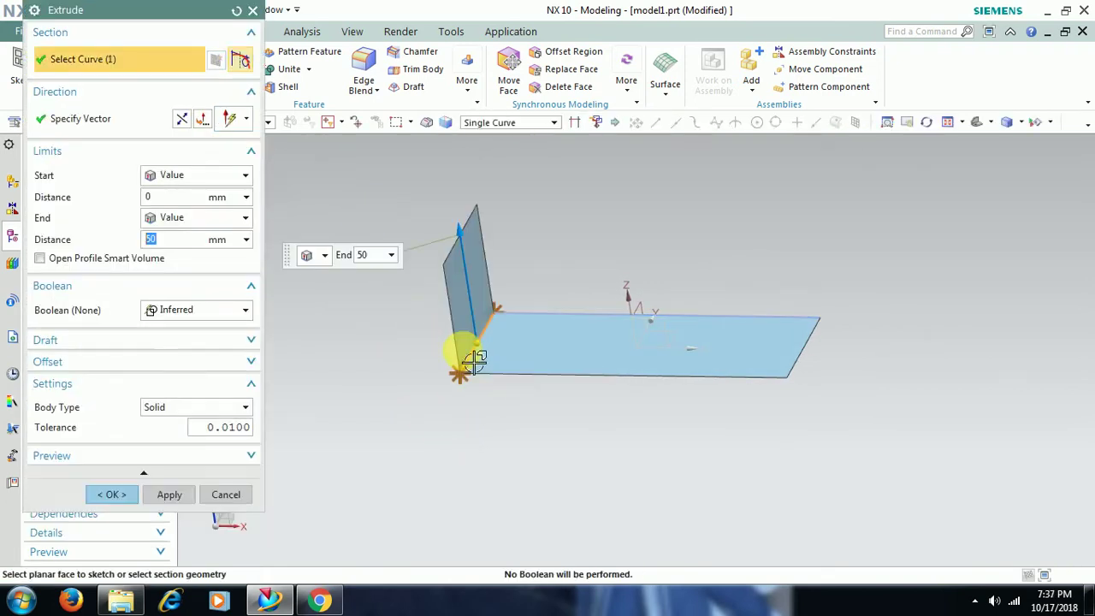
pyautogui.click(111, 495)
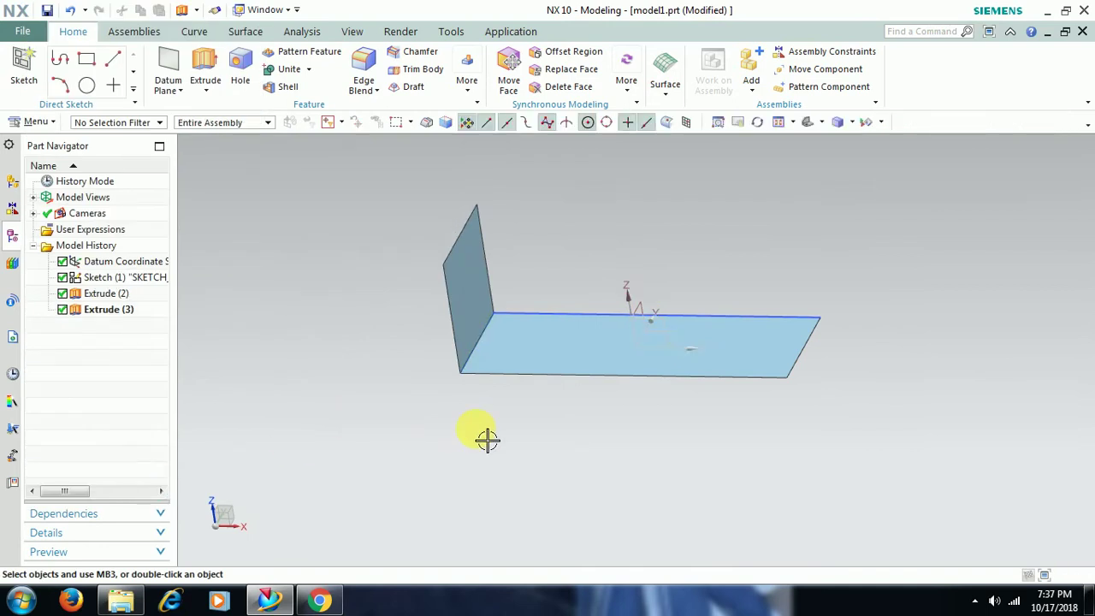
# Extrude the short edge at the sheet's positive-X end 50 mm downward by reversing the extrusion direction.
pyautogui.moveTo(489, 439); pyautogui.dragTo(524, 438, button='middle')
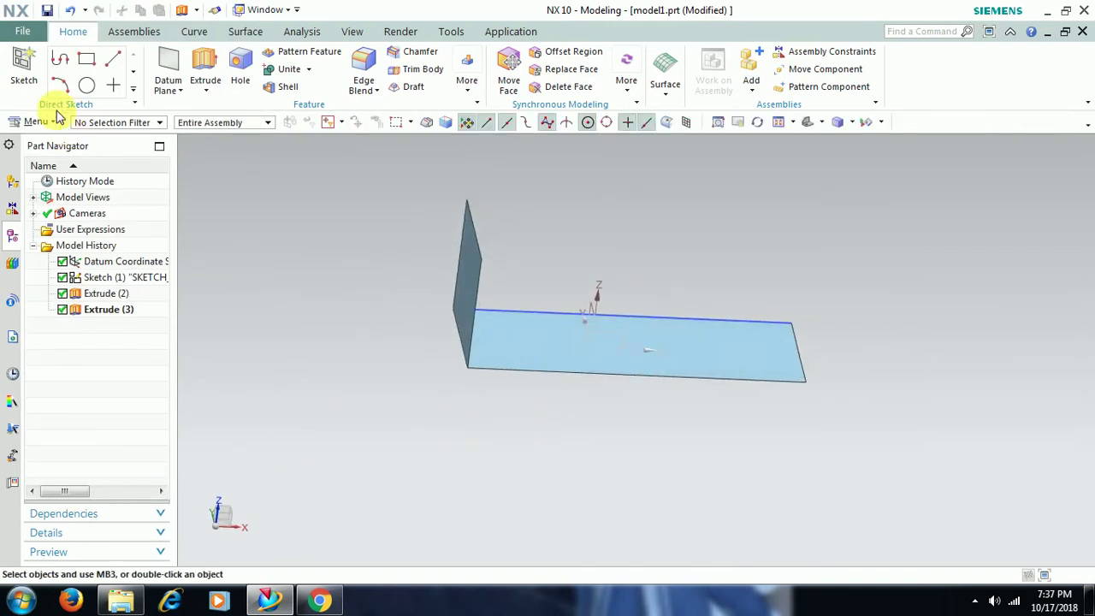
pyautogui.click(205, 69)
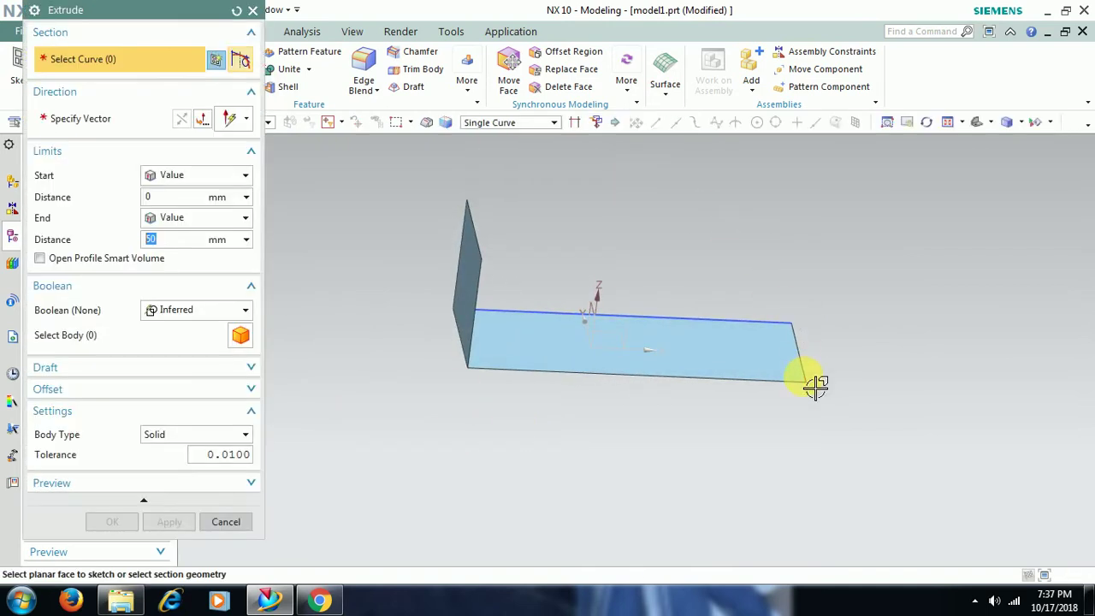
pyautogui.click(804, 364)
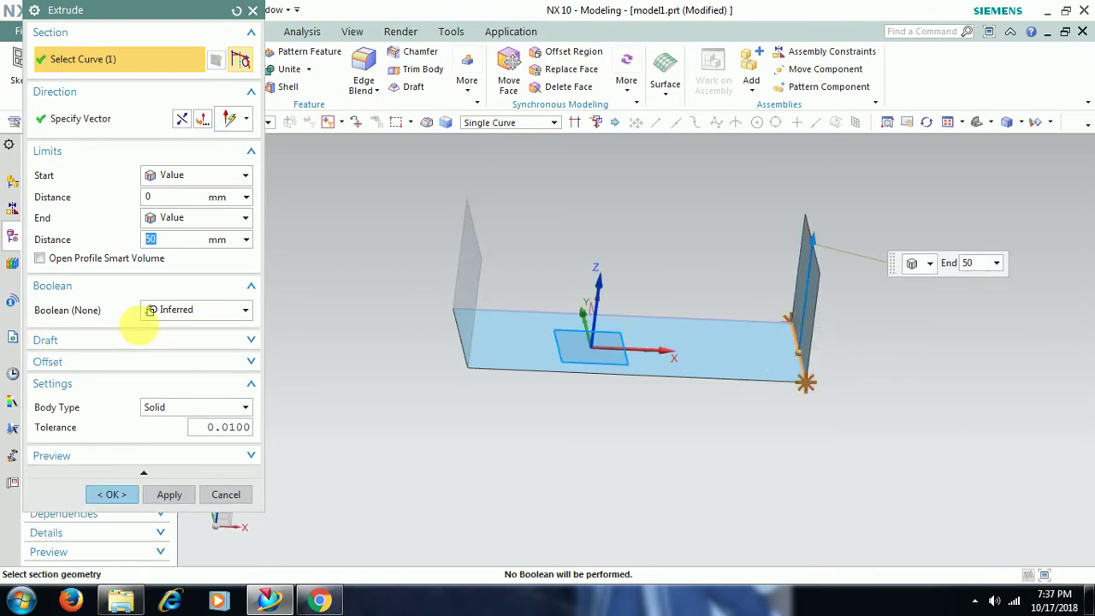
pyautogui.click(181, 118)
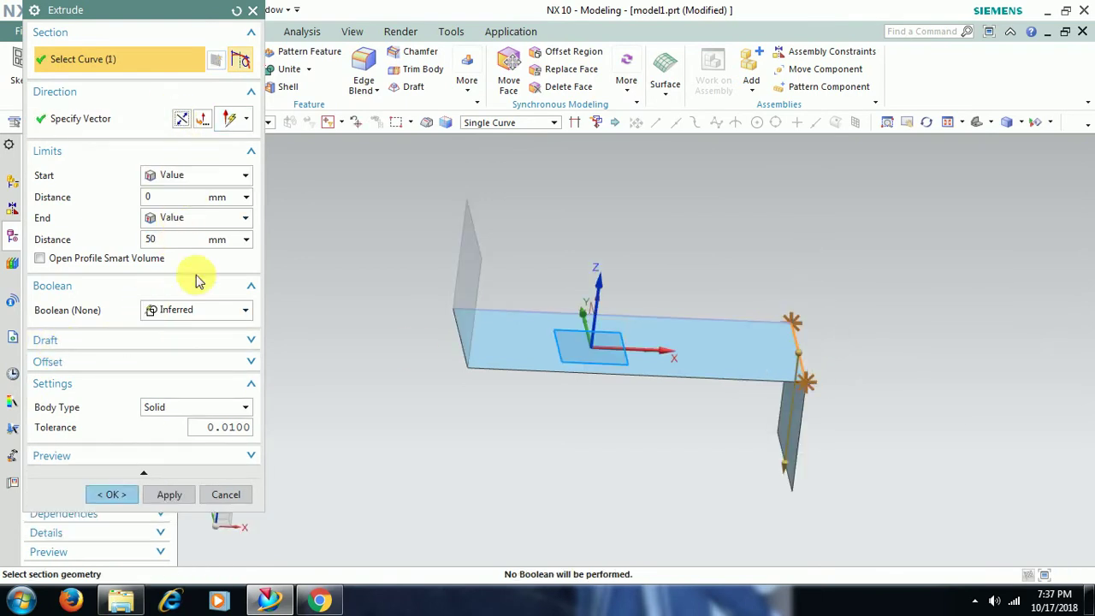
pyautogui.click(111, 494)
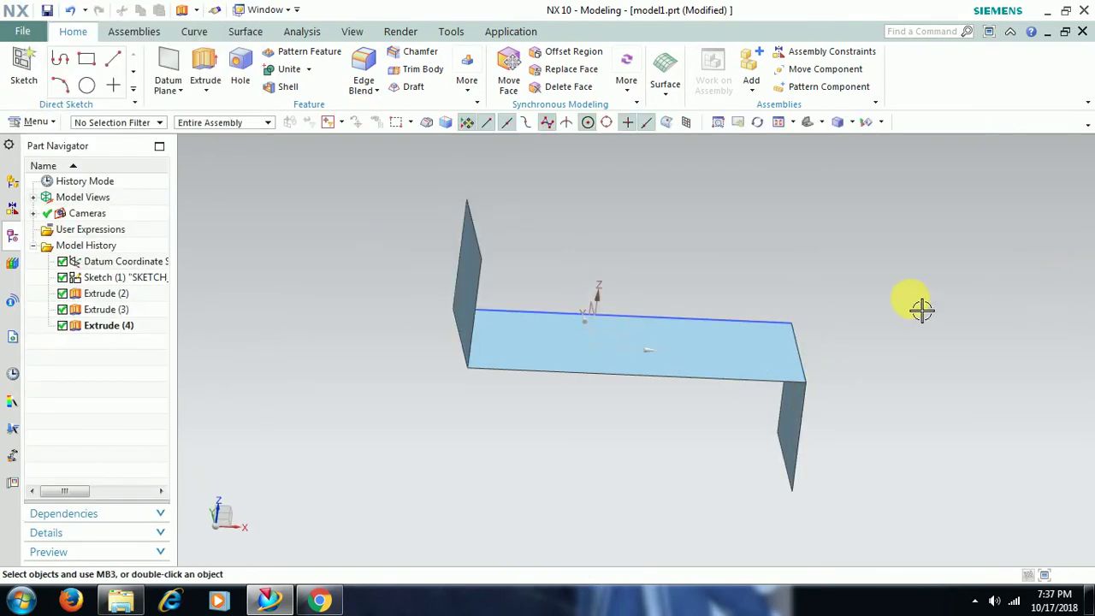
# Offset all three sheet faces together by 20 mm as one set with Offset Surface.
pyautogui.moveTo(921, 308); pyautogui.dragTo(893, 311, button='middle')
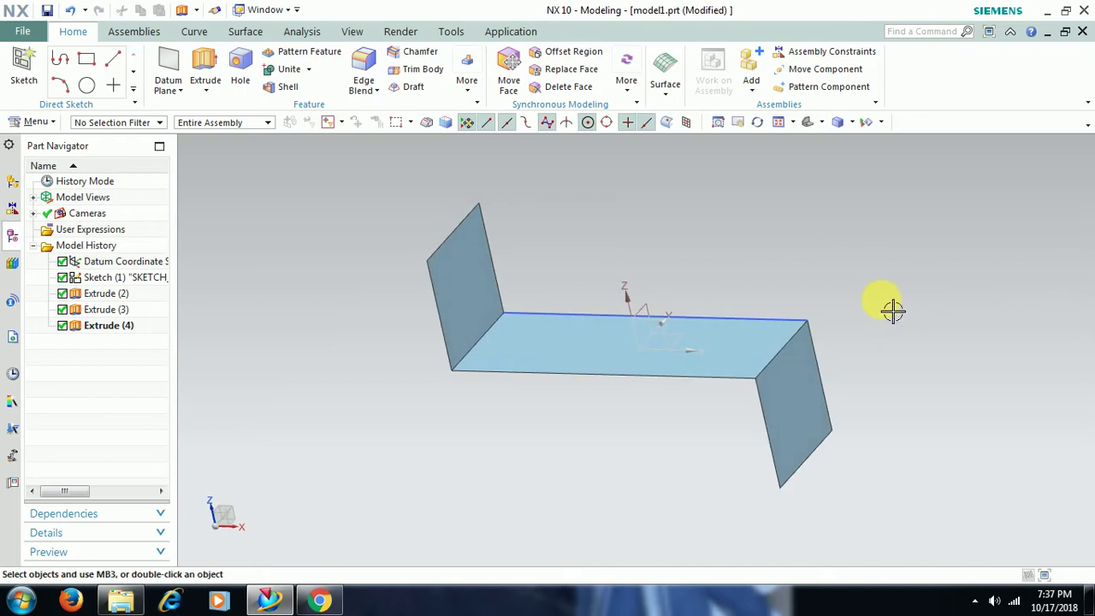
pyautogui.click(248, 36)
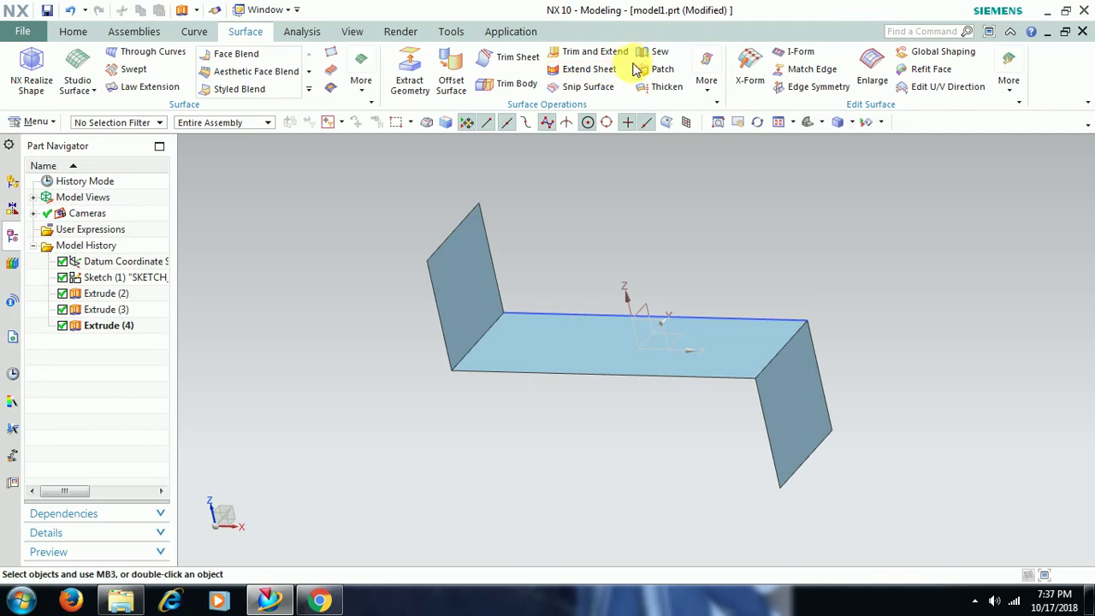
pyautogui.click(452, 80)
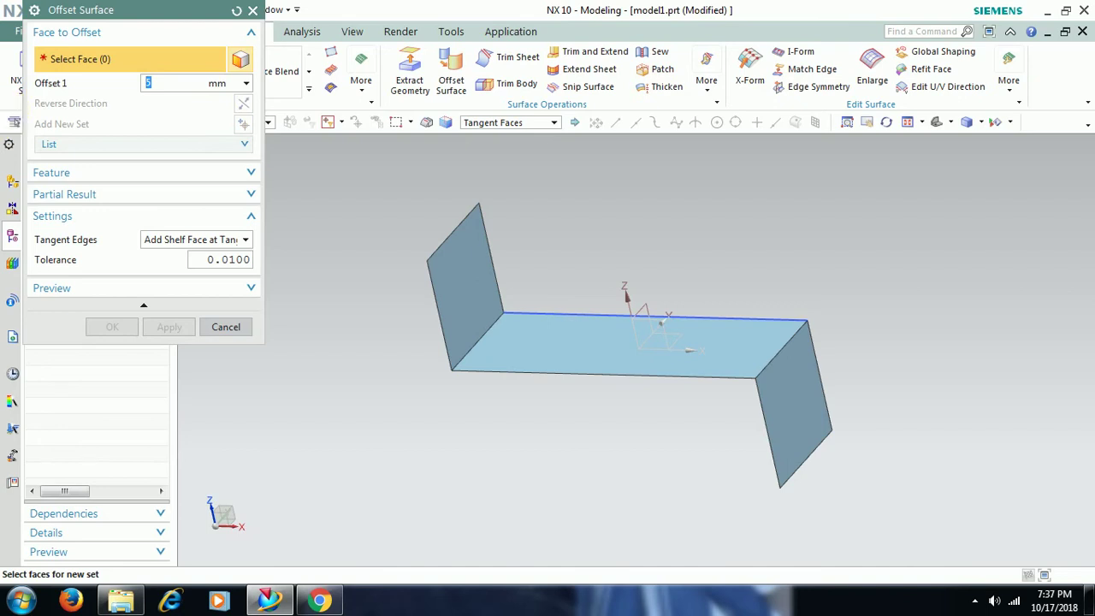
pyautogui.click(503, 260)
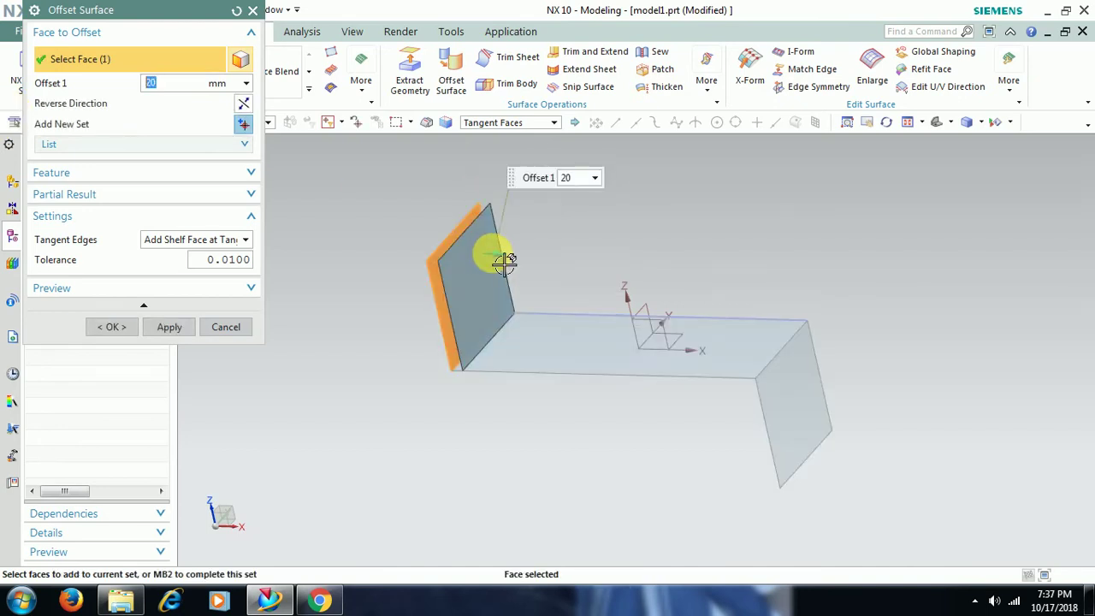
pyautogui.click(569, 352)
pyautogui.click(789, 397)
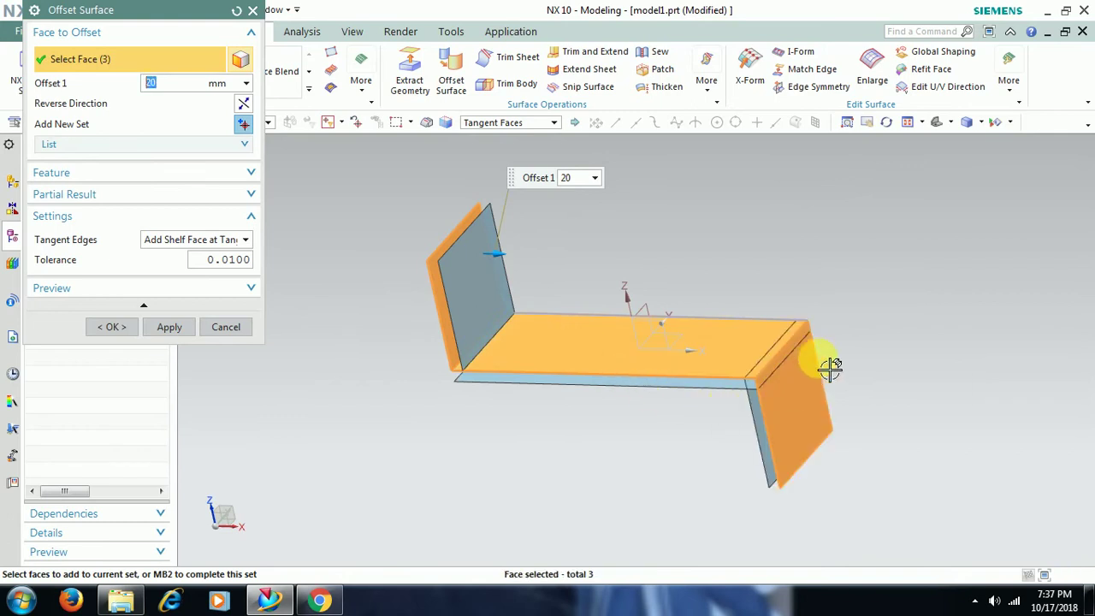
pyautogui.moveTo(642, 371); pyautogui.dragTo(665, 362, button='middle')
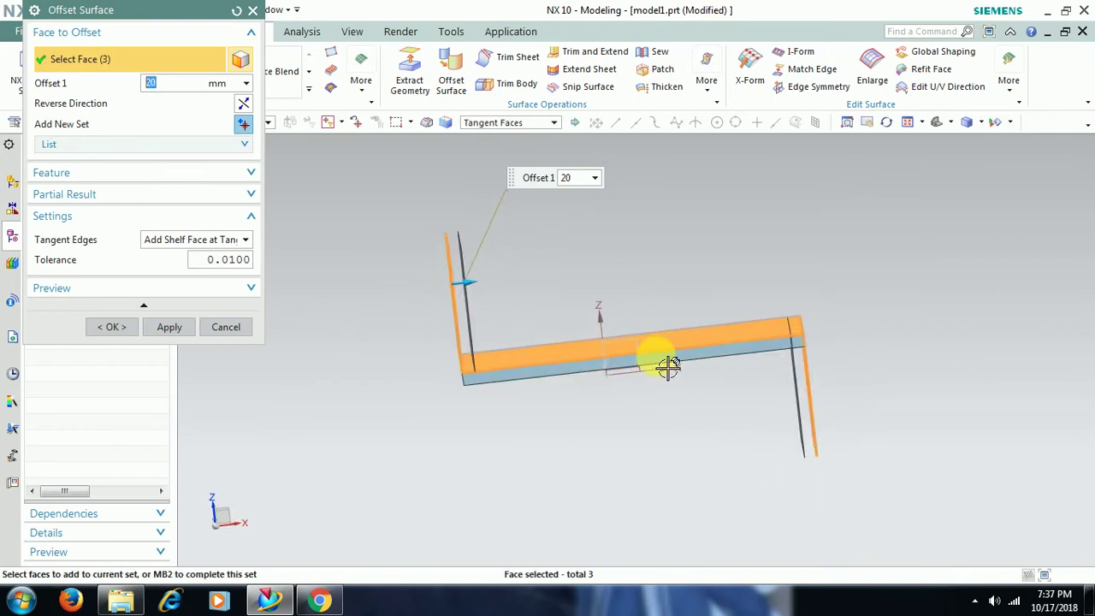
pyautogui.click(111, 327)
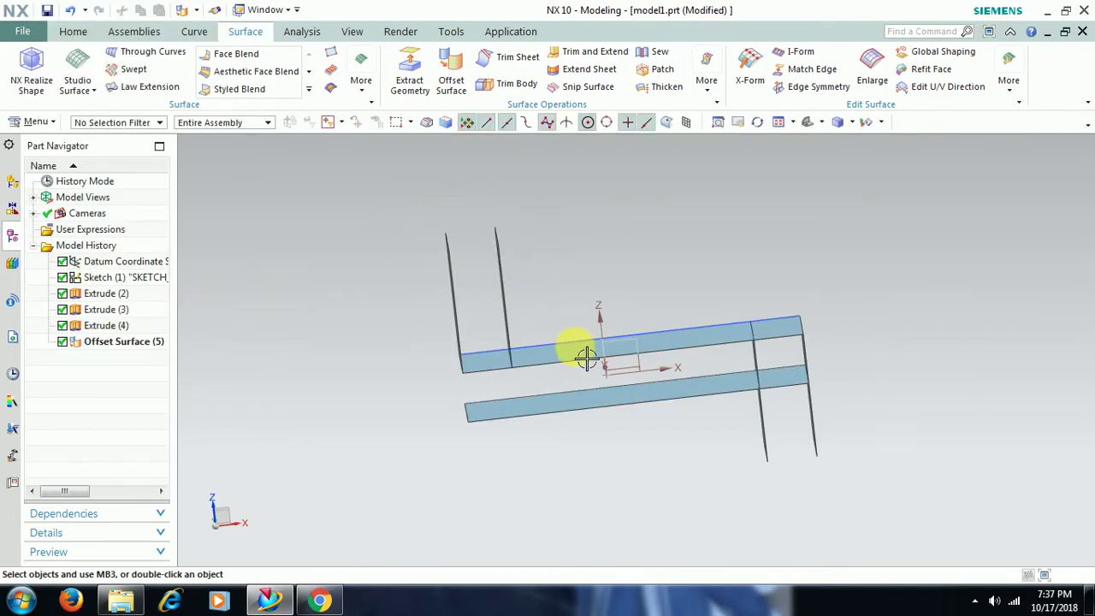
# Undo the offset surface made from the three sheets.
pyautogui.moveTo(582, 354)
pyautogui.mouseDown(button='middle')
pyautogui.moveTo(567, 338)
pyautogui.moveTo(581, 359)
pyautogui.mouseUp(button='middle')
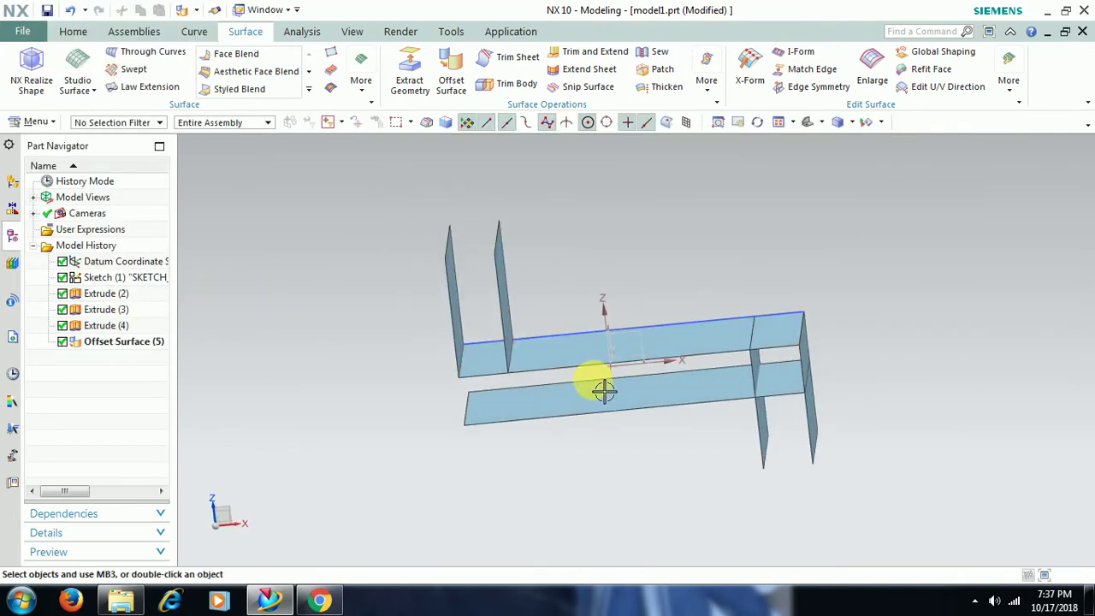
pyautogui.hotkey('ctrl', 'z')
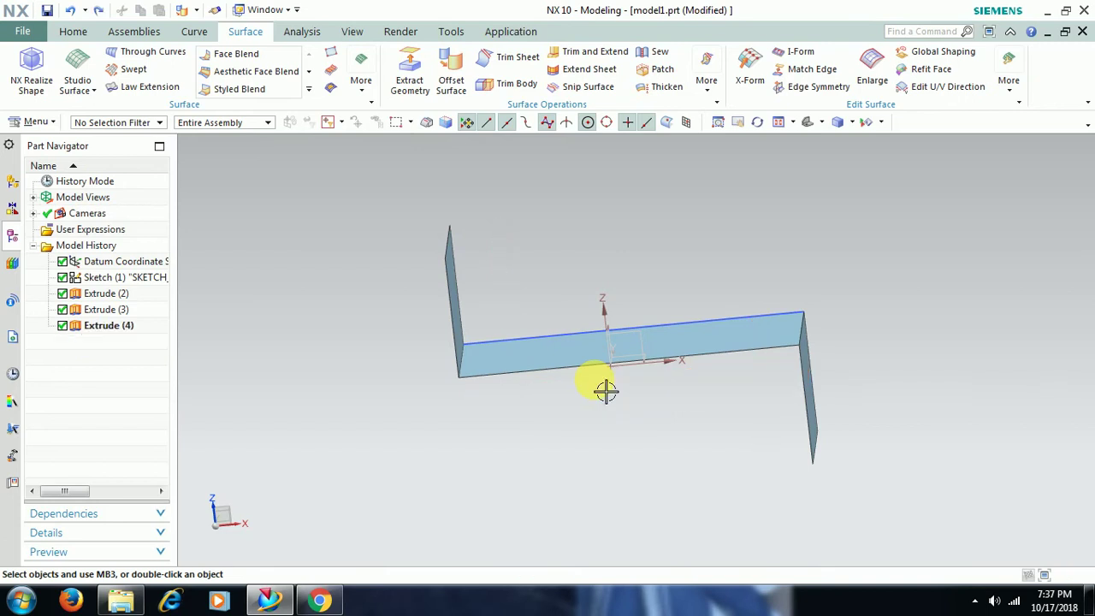
# In a new Offset Surface, offset the upward vertical sheet 20 mm outward, reversed away from the horizontal sheet.
pyautogui.moveTo(788, 357); pyautogui.dragTo(768, 375, button='middle')
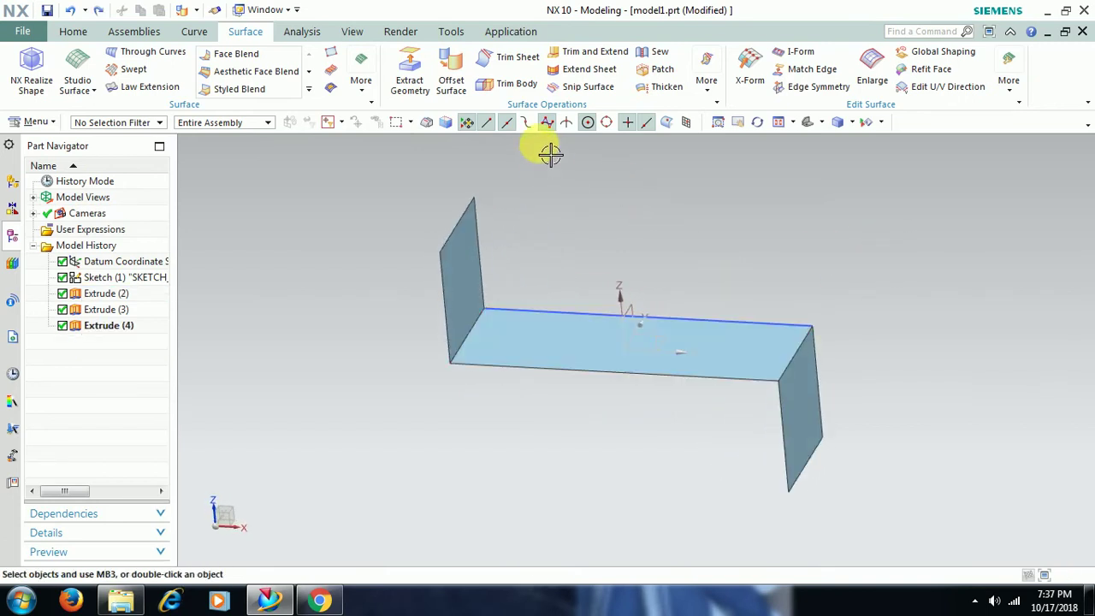
pyautogui.click(451, 72)
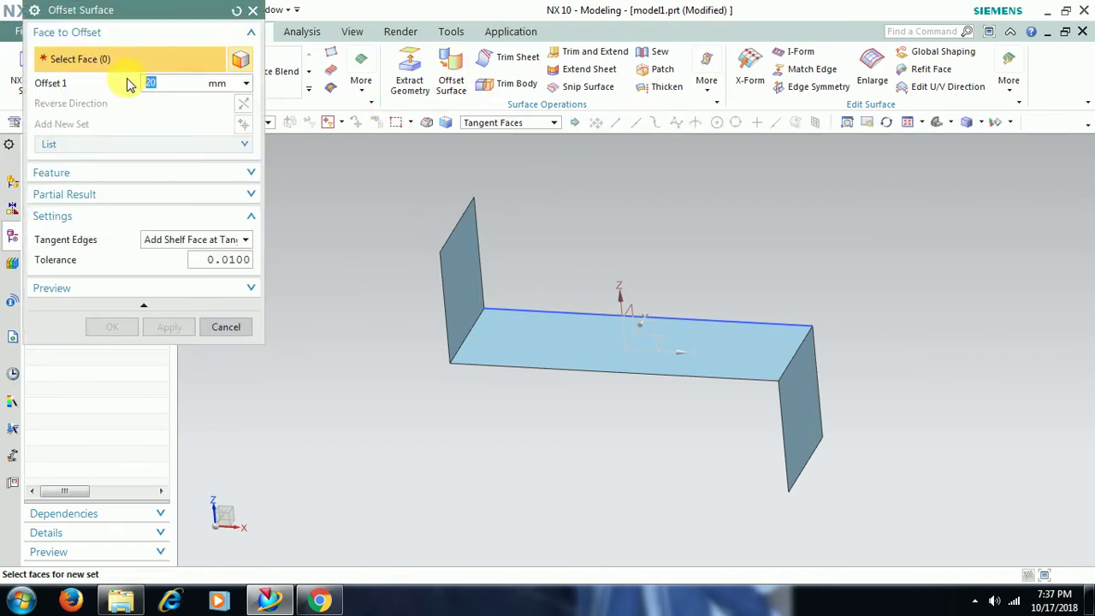
pyautogui.click(454, 274)
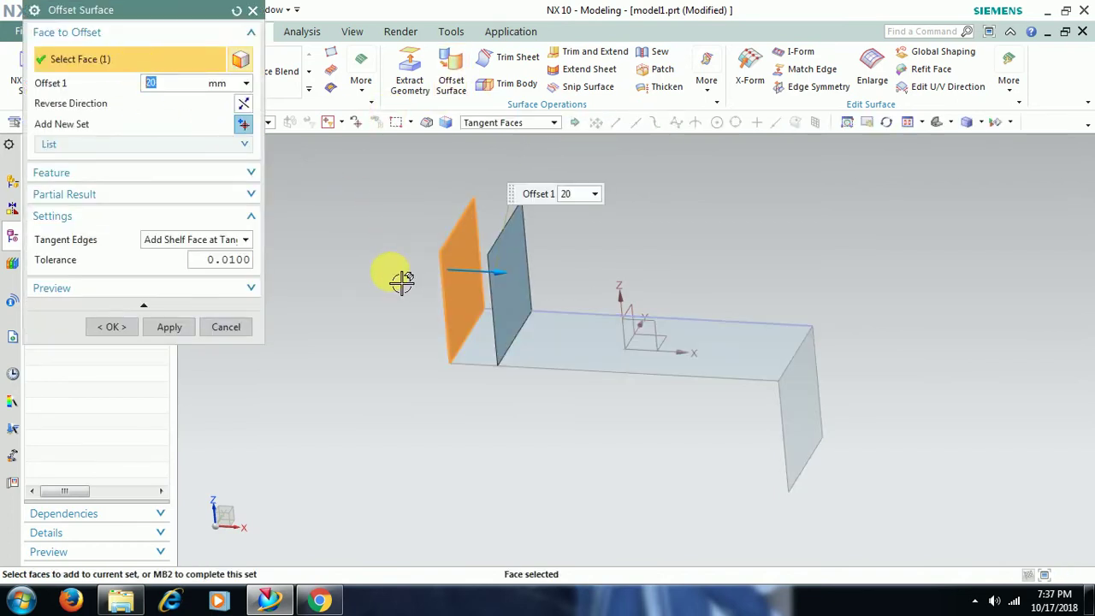
pyautogui.click(244, 106)
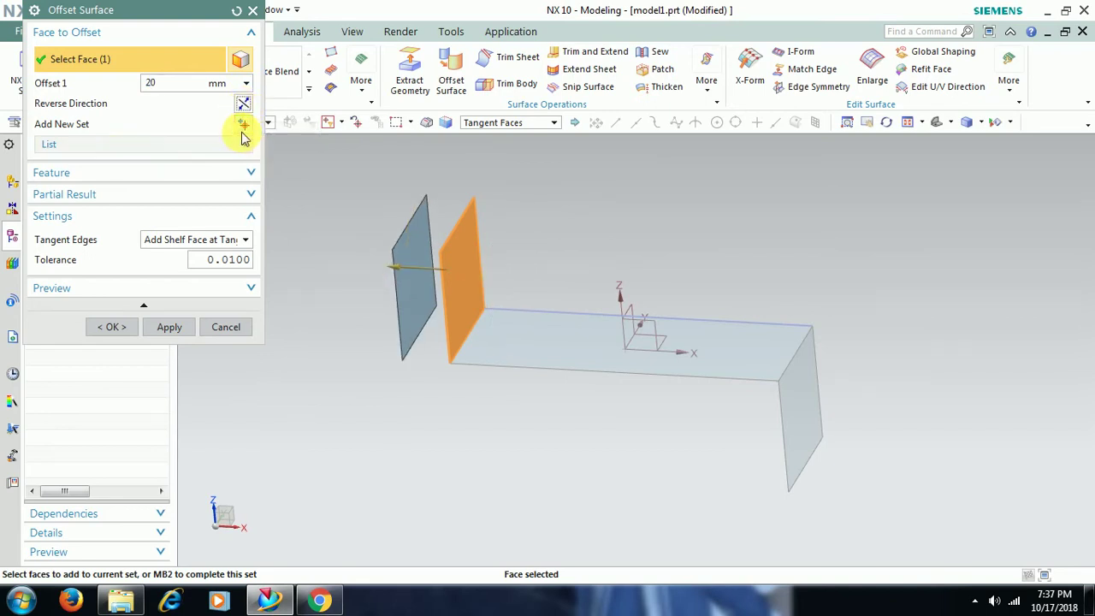
# Add the horizontal sheet as a second offset set at 5 mm, trying the reversed direction before keeping it downward.
pyautogui.click(244, 125)
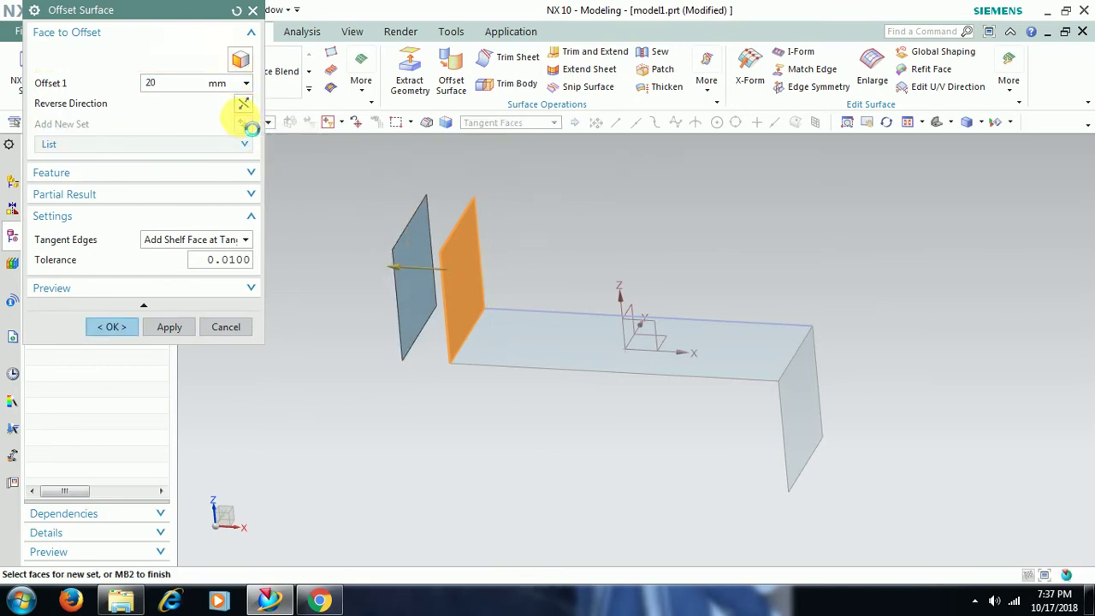
pyautogui.click(567, 353)
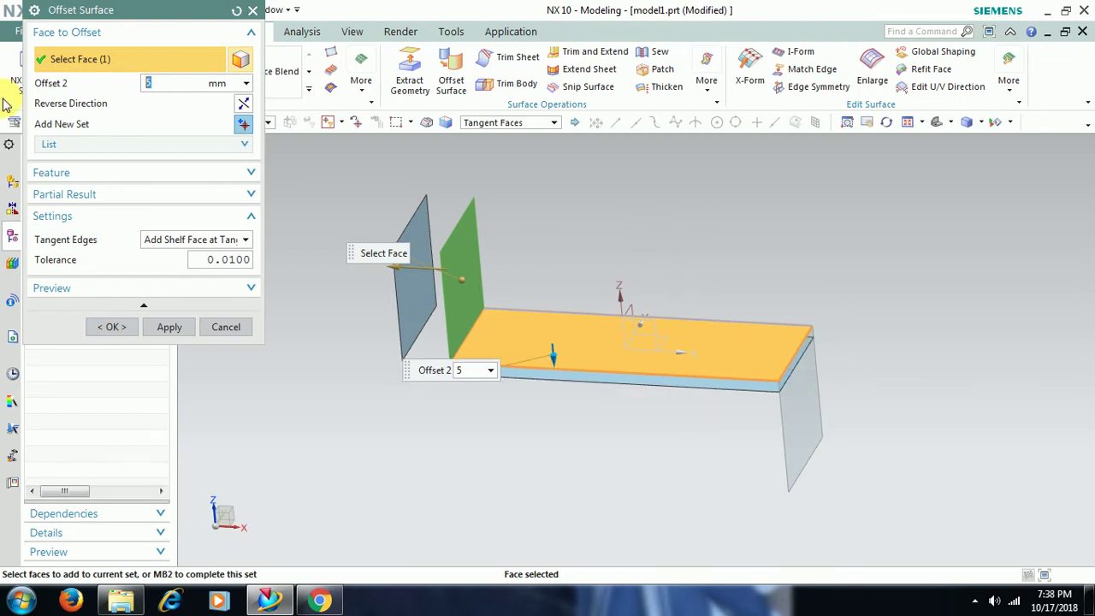
pyautogui.click(243, 106)
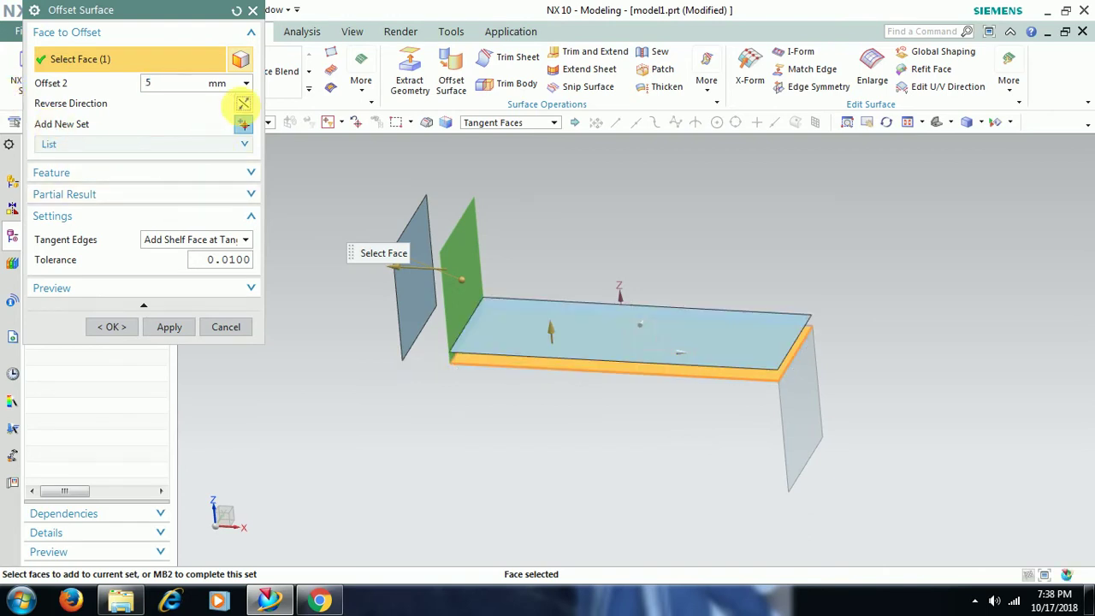
pyautogui.click(242, 107)
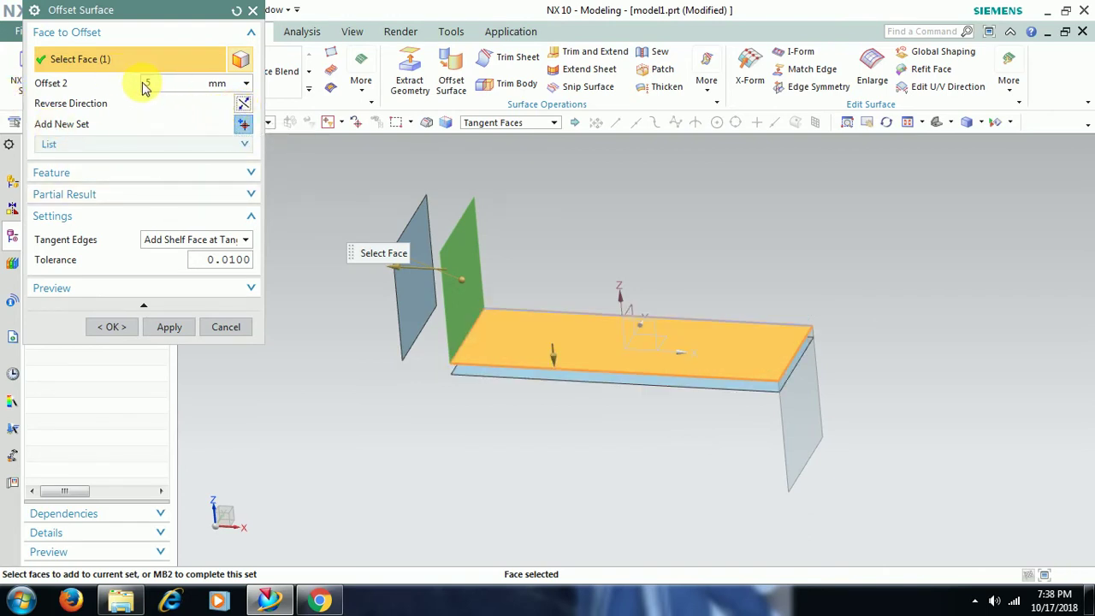
# Add the downward vertical sheet as a third set offset 5 mm inward, set a further empty set to 15 mm, and create the feature.
pyautogui.click(243, 125)
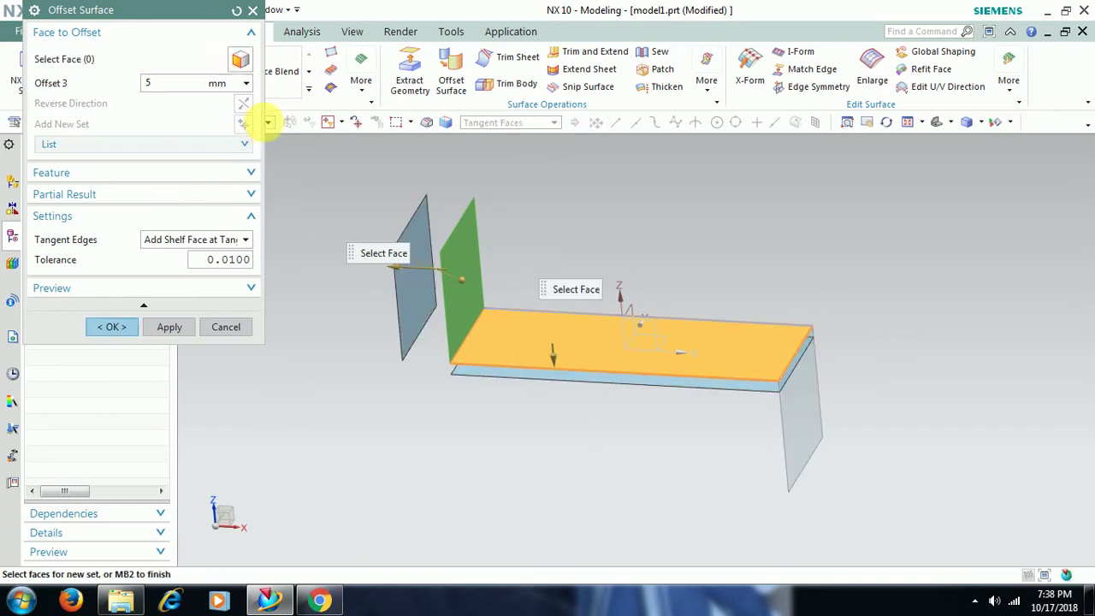
pyautogui.click(812, 418)
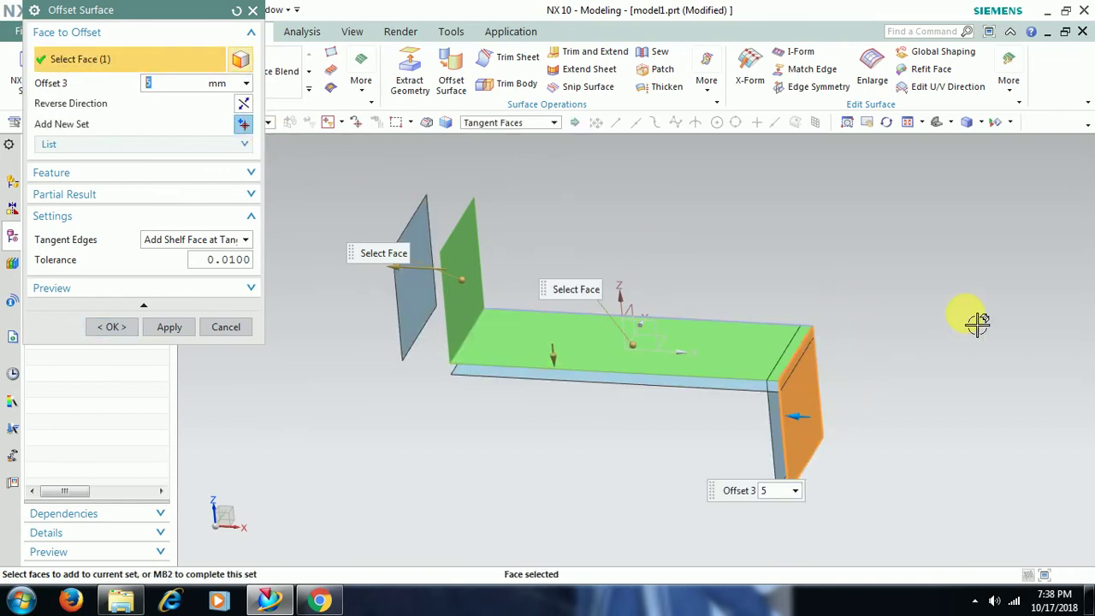
pyautogui.click(246, 126)
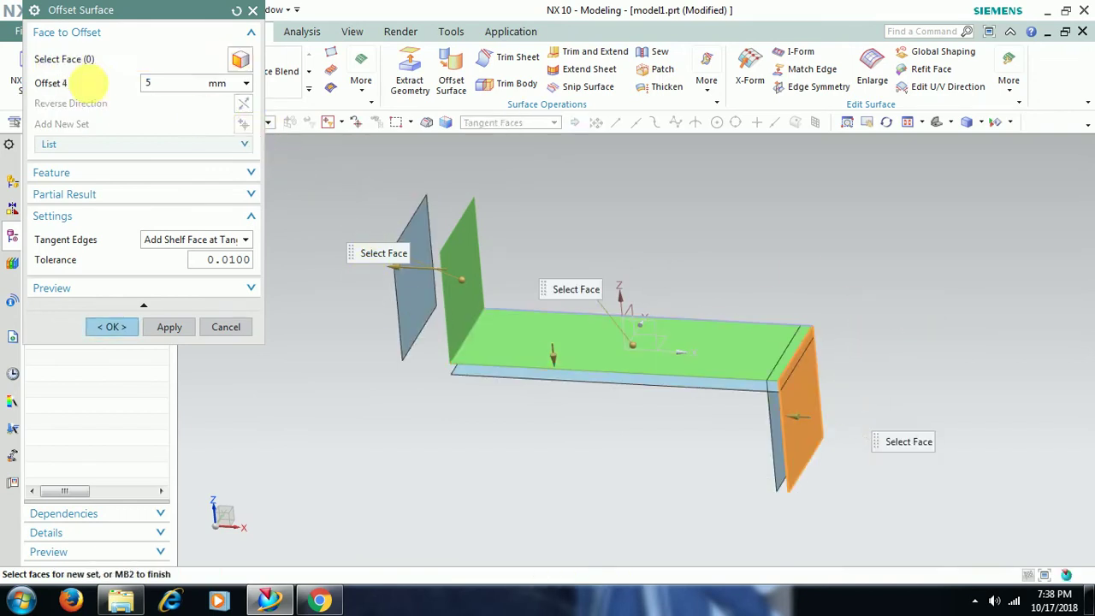
pyautogui.doubleClick(176, 83)
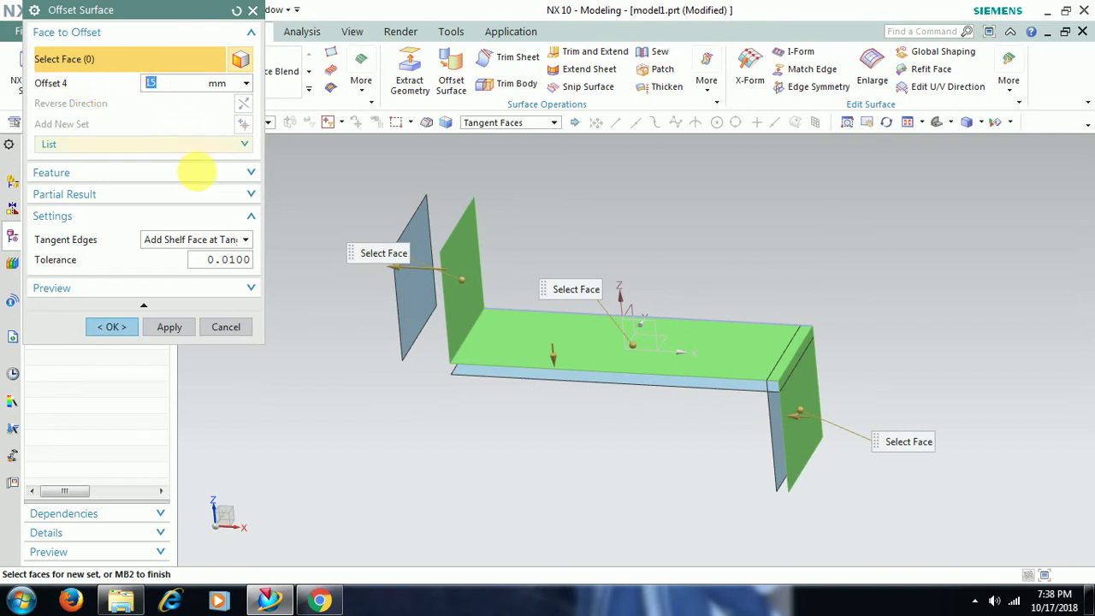
pyautogui.click(124, 328)
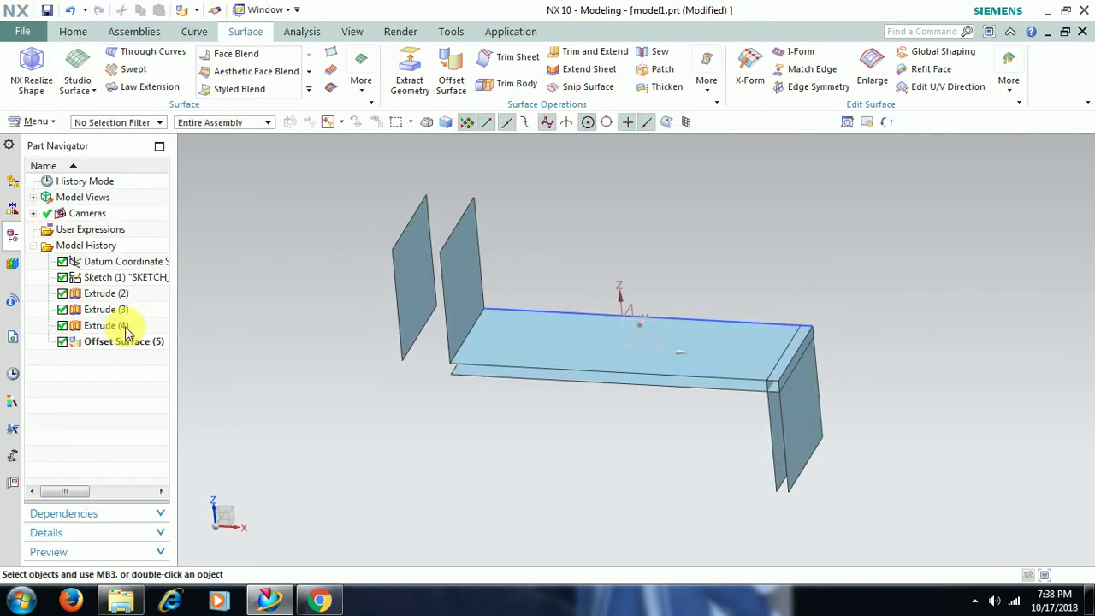
# Edit the offset surface so the downward vertical sheet's set is 15 mm and reversed outward.
pyautogui.doubleClick(776, 440)
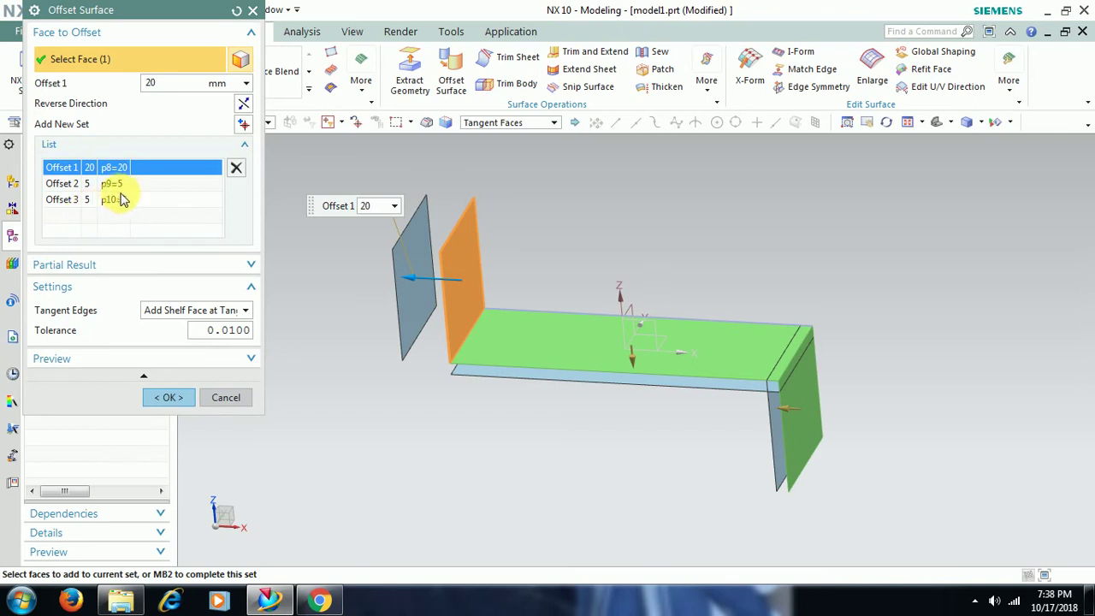
pyautogui.click(113, 199)
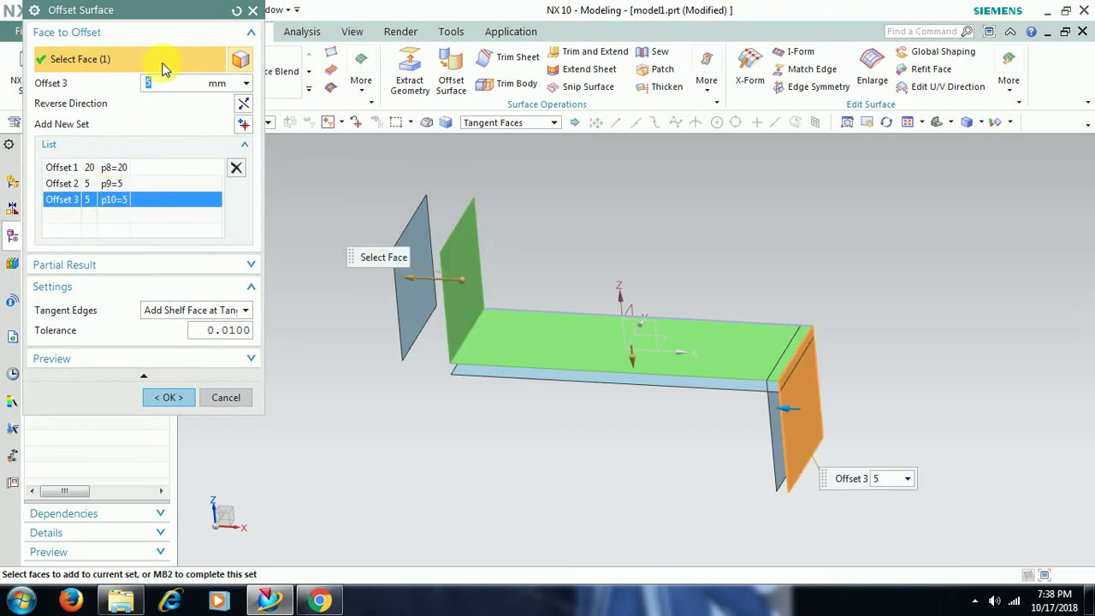
pyautogui.press('Return')
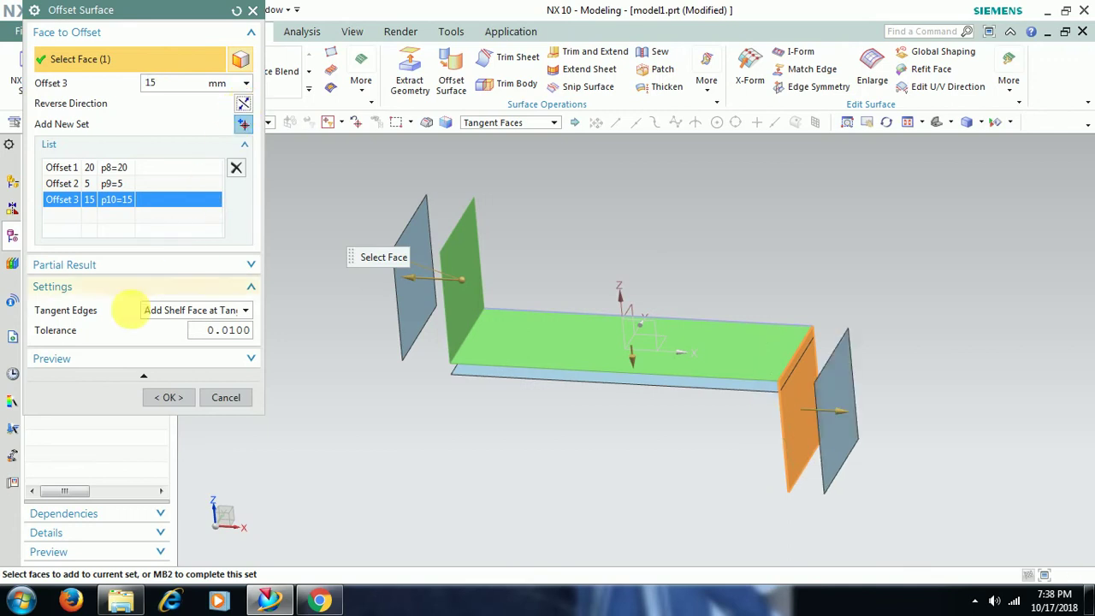
pyautogui.click(175, 399)
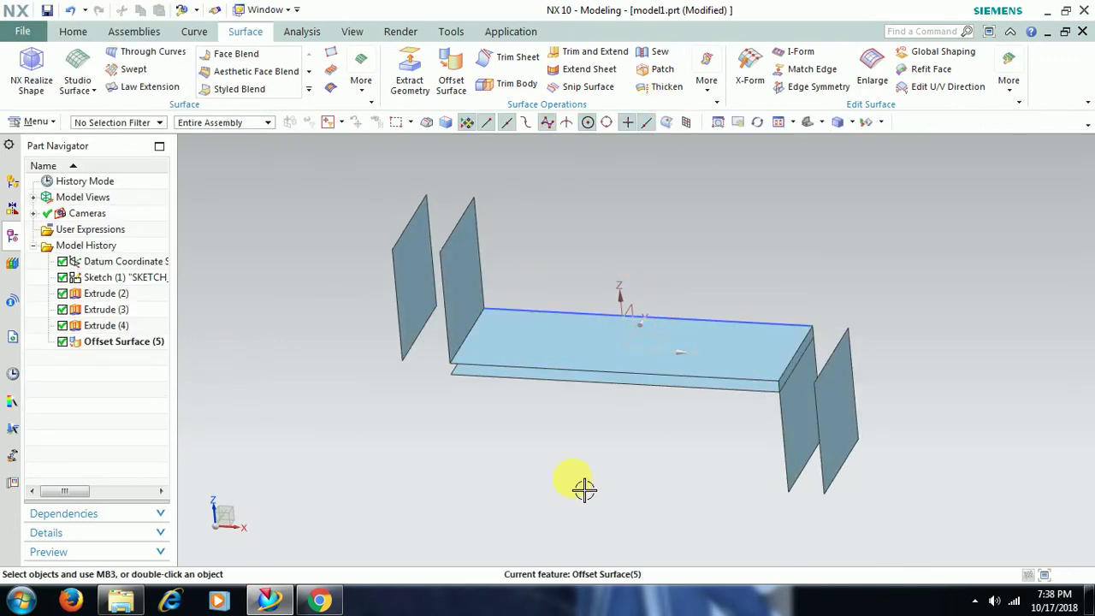
# Delete the offset surface feature containing the three separate sets from the model history.
pyautogui.moveTo(584, 489)
pyautogui.mouseDown(button='middle')
pyautogui.moveTo(594, 477)
pyautogui.moveTo(582, 479)
pyautogui.mouseUp(button='middle')
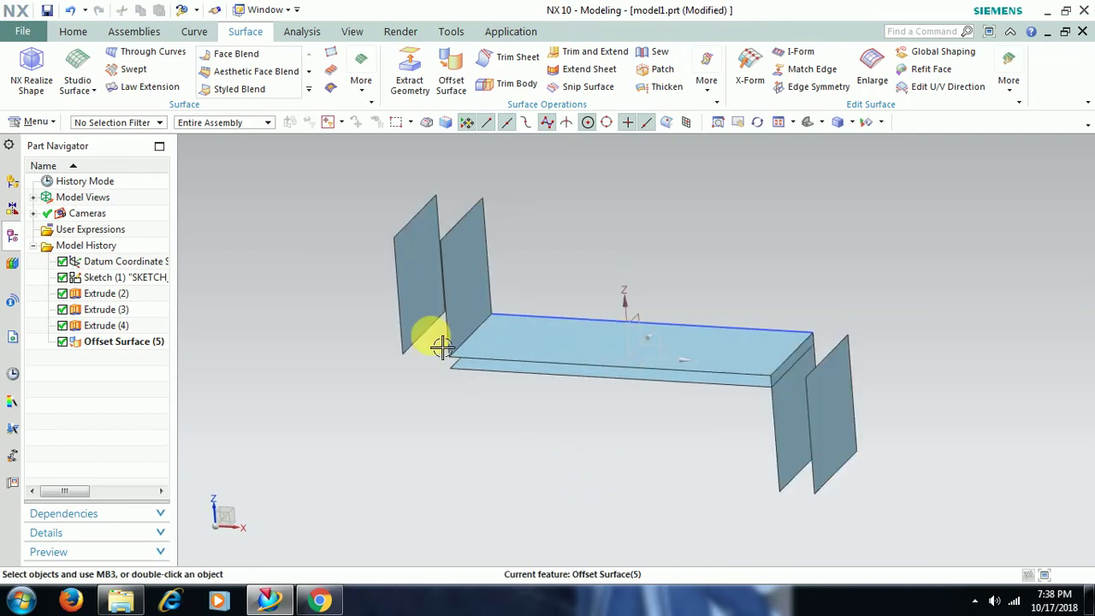
pyautogui.rightClick(150, 342)
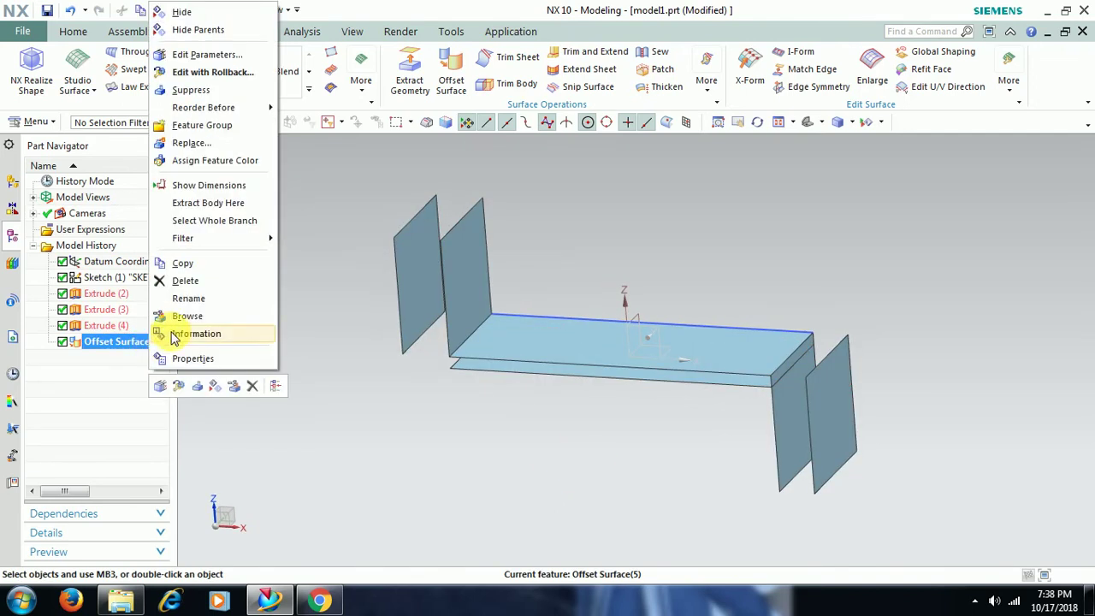
pyautogui.click(196, 282)
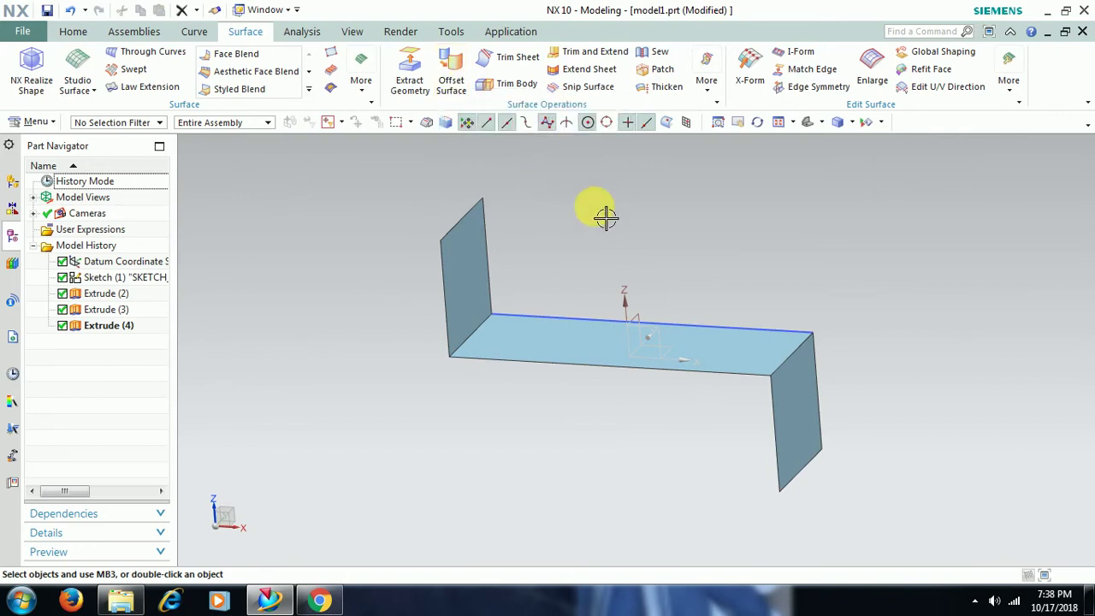
# Sew the three sheets together, with the upward vertical sheet as target and the horizontal and downward sheets as tools.
pyautogui.moveTo(638, 289)
pyautogui.mouseDown(button='middle')
pyautogui.moveTo(674, 294)
pyautogui.moveTo(648, 288)
pyautogui.mouseUp(button='middle')
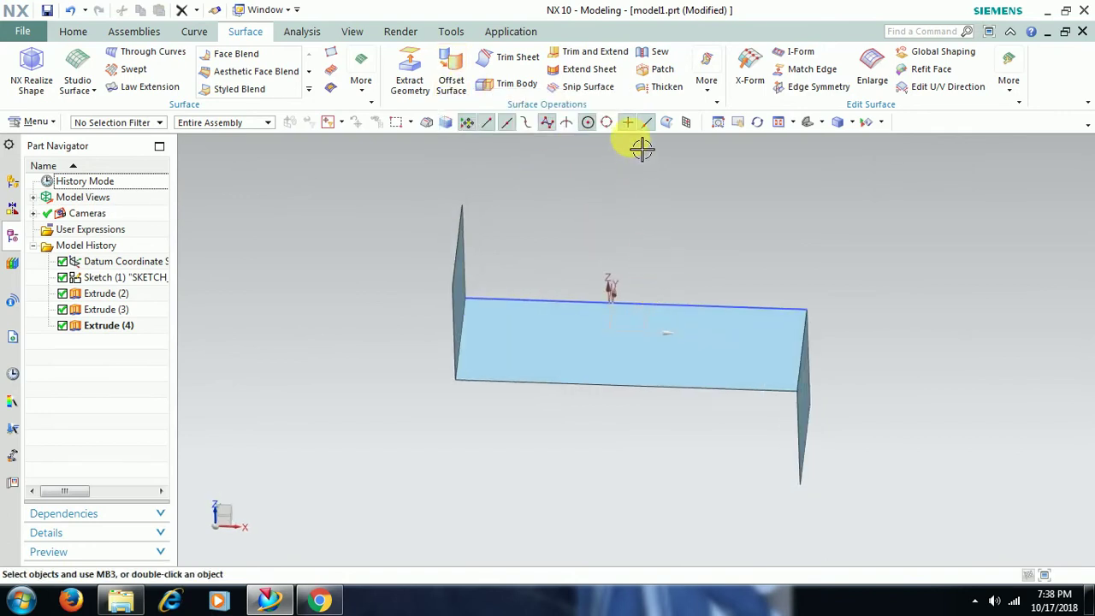
pyautogui.click(660, 53)
pyautogui.moveTo(566, 242); pyautogui.dragTo(561, 242, button='middle')
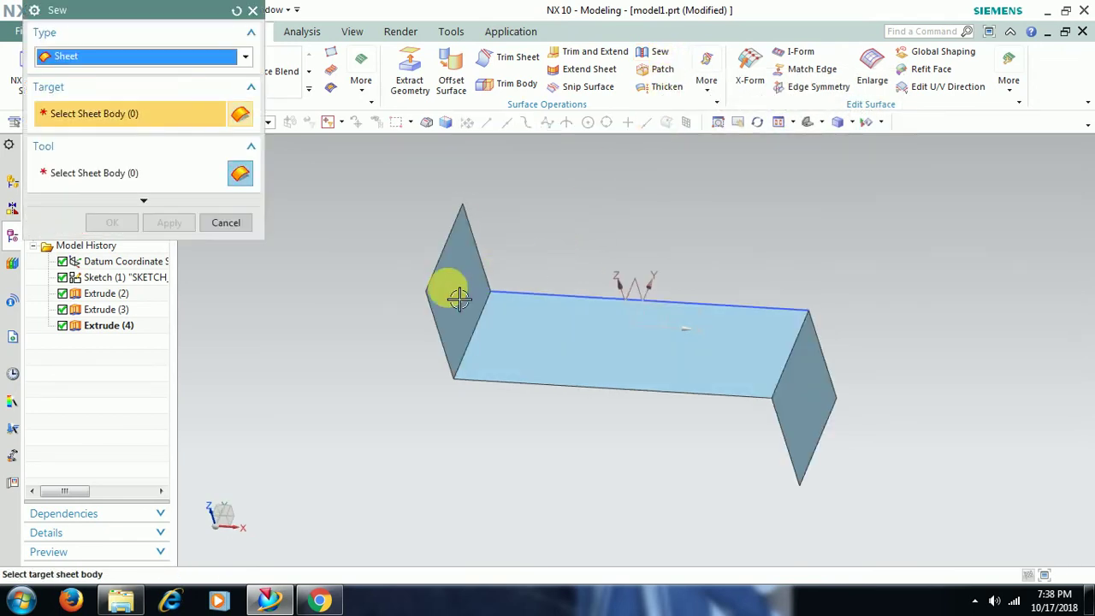
pyautogui.click(453, 288)
pyautogui.click(702, 377)
pyautogui.click(796, 409)
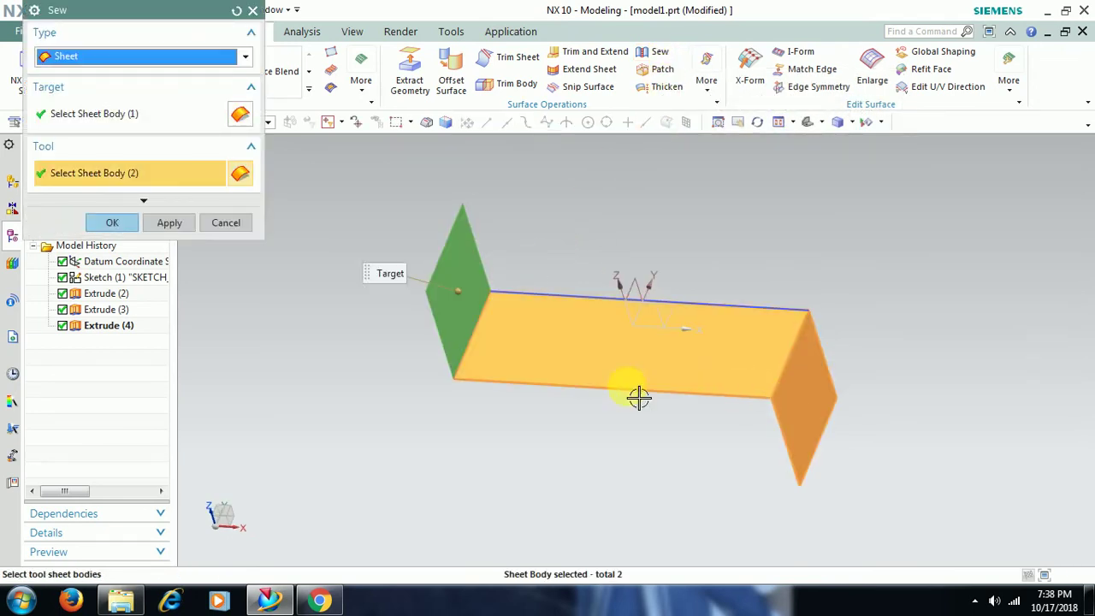
pyautogui.click(124, 224)
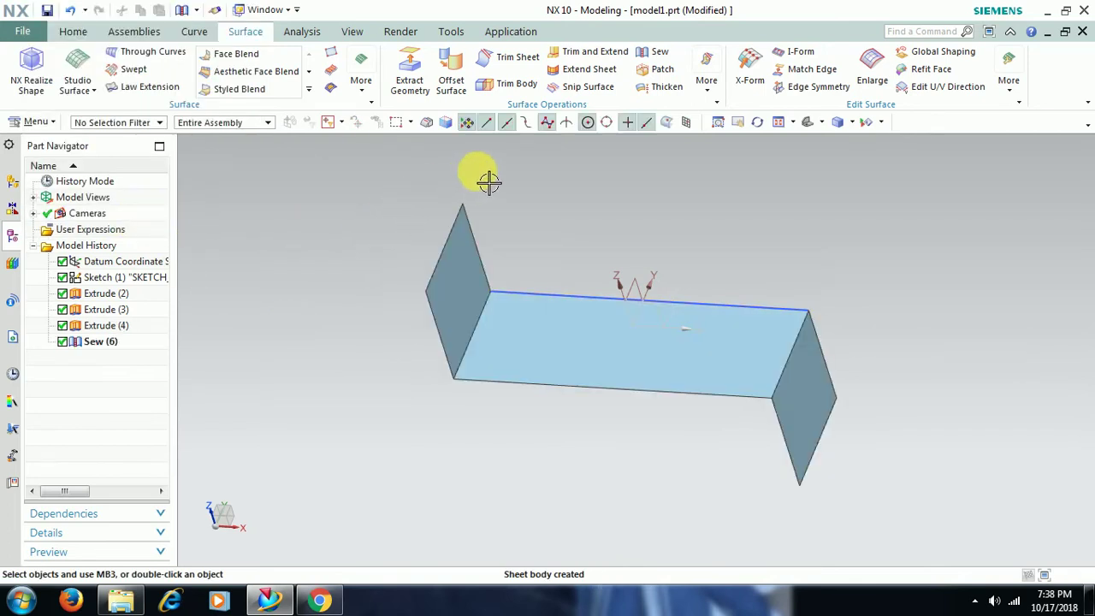
# Offset all three faces of the sewn sheet together by 15 mm as one set, above the horizontal face, using Offset Surface.
pyautogui.click(451, 59)
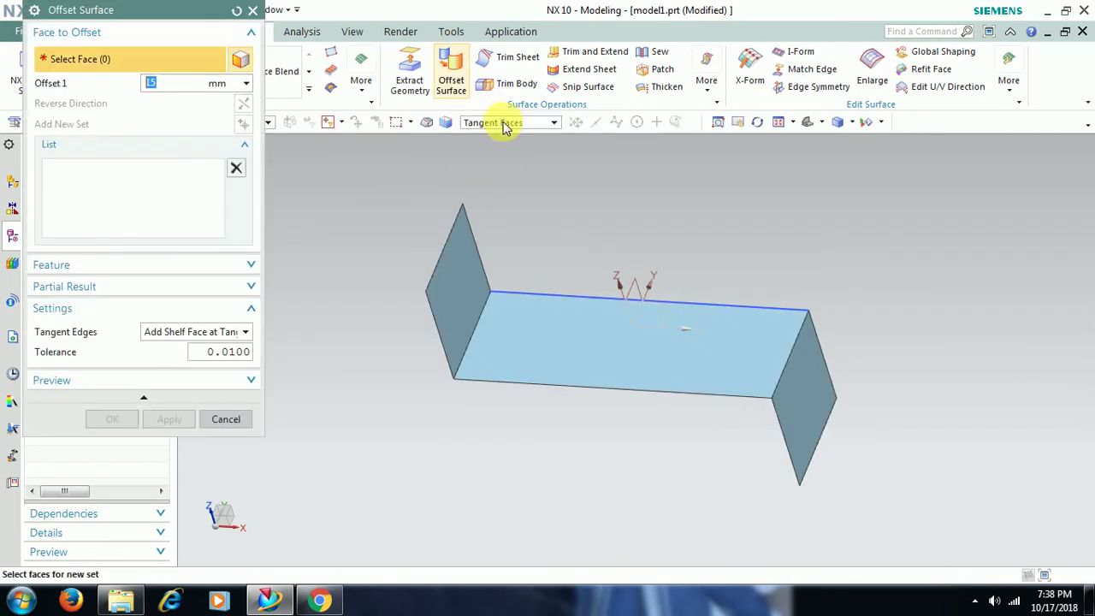
pyautogui.moveTo(547, 255)
pyautogui.mouseDown(button='middle')
pyautogui.moveTo(575, 260)
pyautogui.moveTo(531, 257)
pyautogui.moveTo(538, 240)
pyautogui.moveTo(542, 247)
pyautogui.mouseUp(button='middle')
pyautogui.click(476, 293)
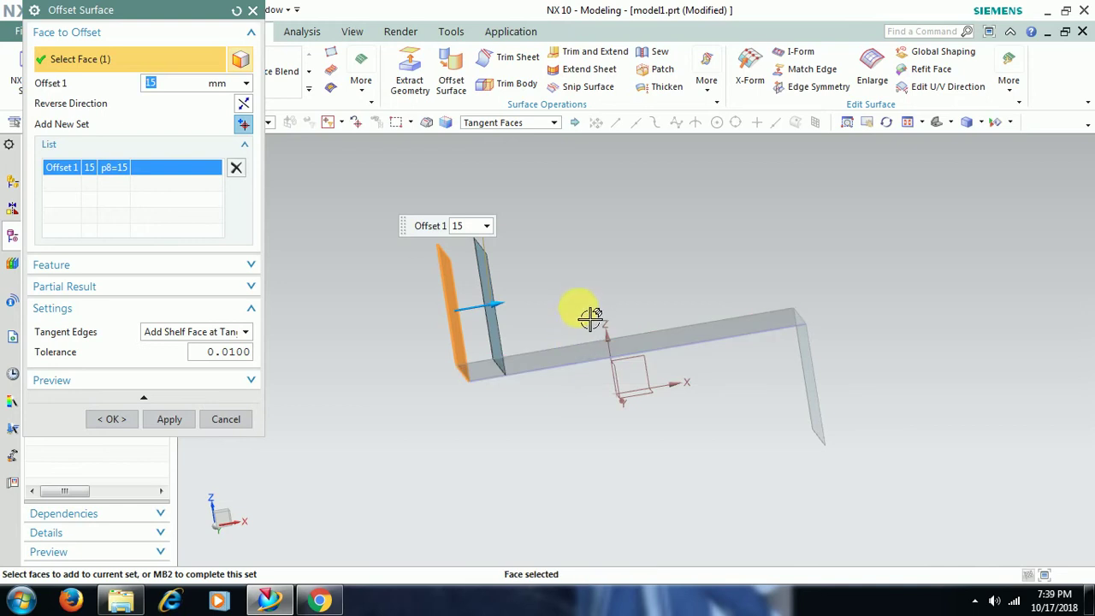
pyautogui.moveTo(591, 318); pyautogui.dragTo(576, 291, button='middle')
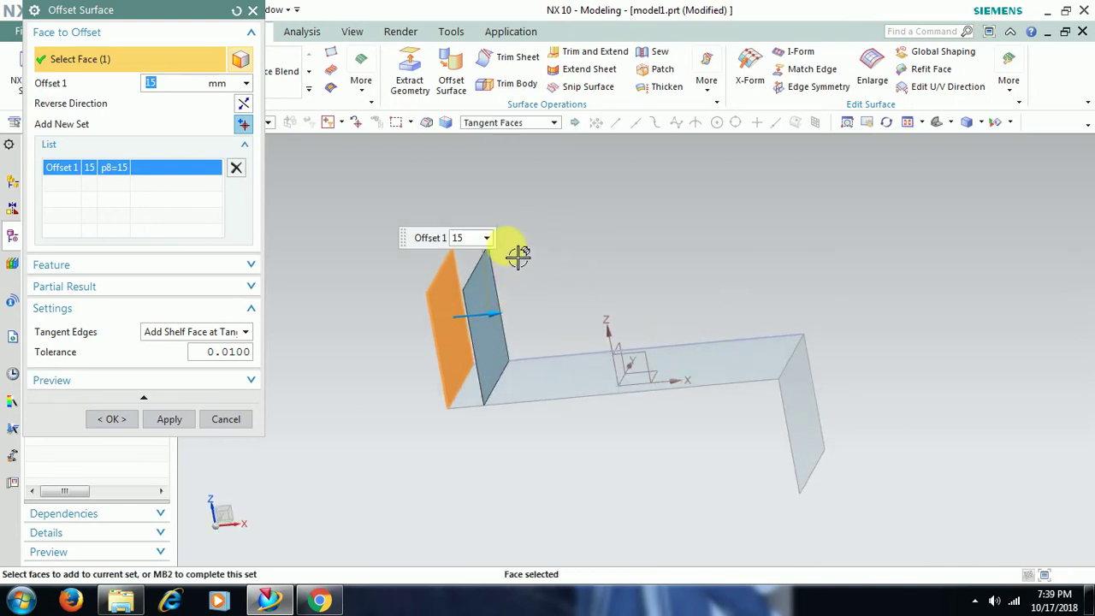
pyautogui.click(559, 375)
pyautogui.moveTo(587, 329)
pyautogui.mouseDown(button='middle')
pyautogui.moveTo(594, 317)
pyautogui.moveTo(601, 328)
pyautogui.mouseUp(button='middle')
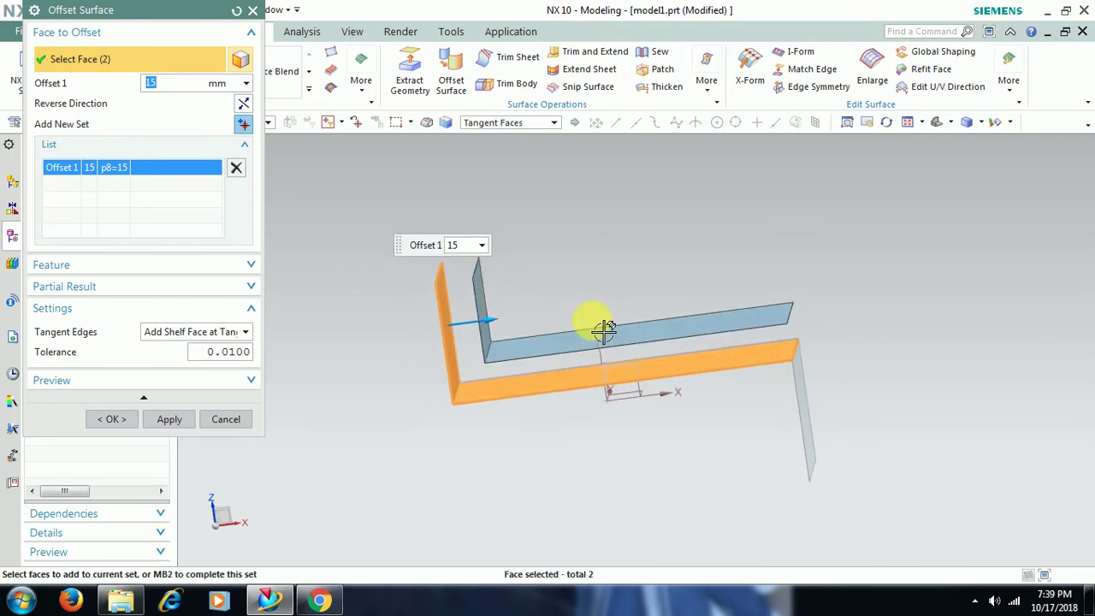
pyautogui.moveTo(788, 387); pyautogui.dragTo(811, 384, button='middle')
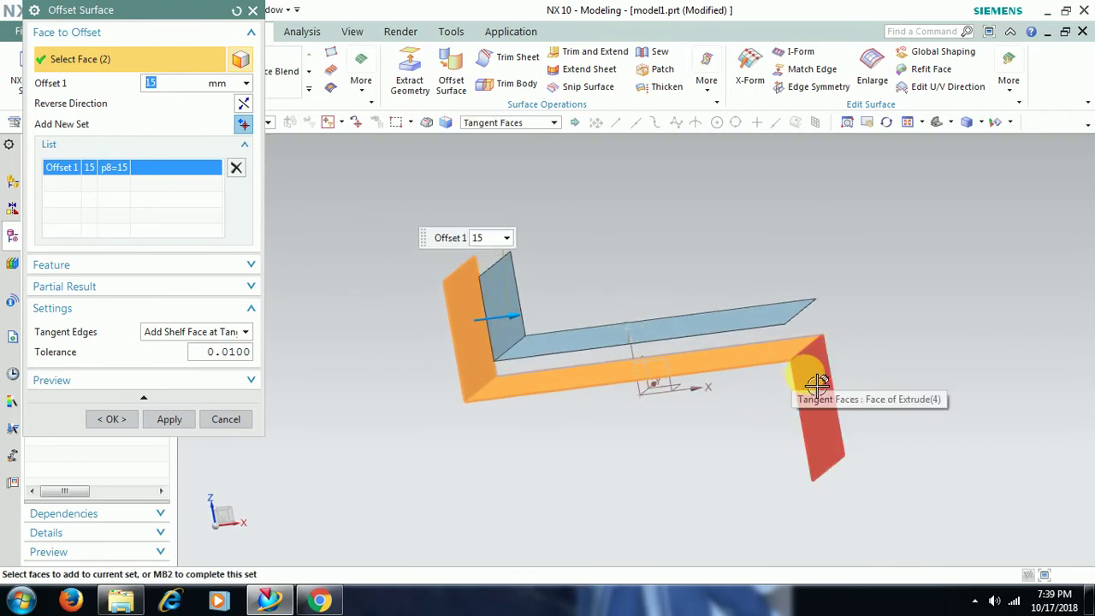
pyautogui.click(807, 374)
pyautogui.moveTo(744, 425)
pyautogui.mouseDown(button='middle')
pyautogui.moveTo(779, 428)
pyautogui.moveTo(760, 416)
pyautogui.mouseUp(button='middle')
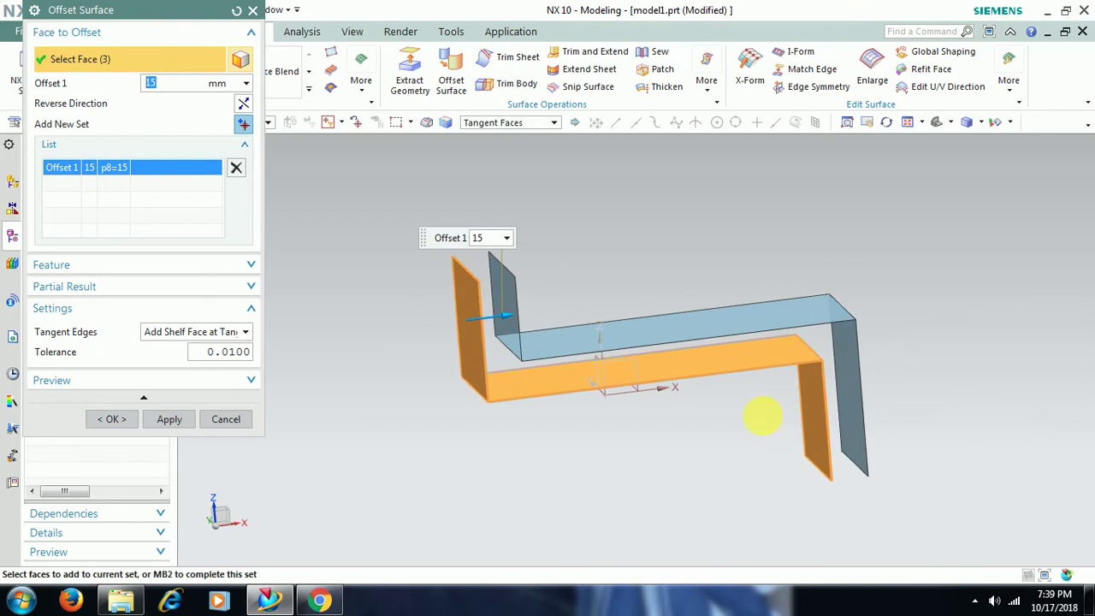
pyautogui.middleClick(766, 424)
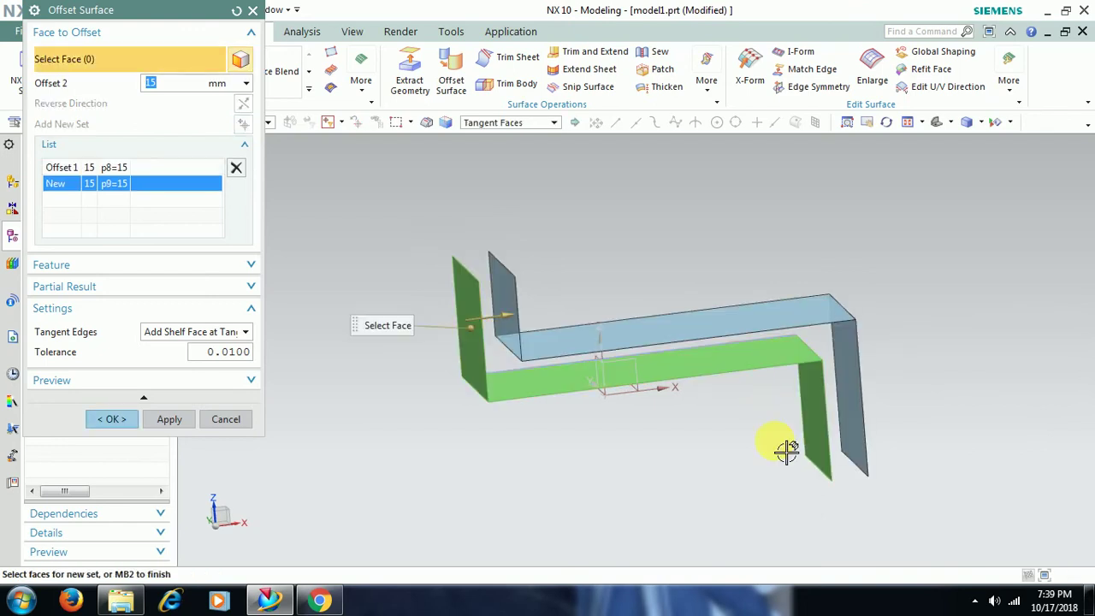
pyautogui.moveTo(762, 441); pyautogui.dragTo(723, 447, button='middle')
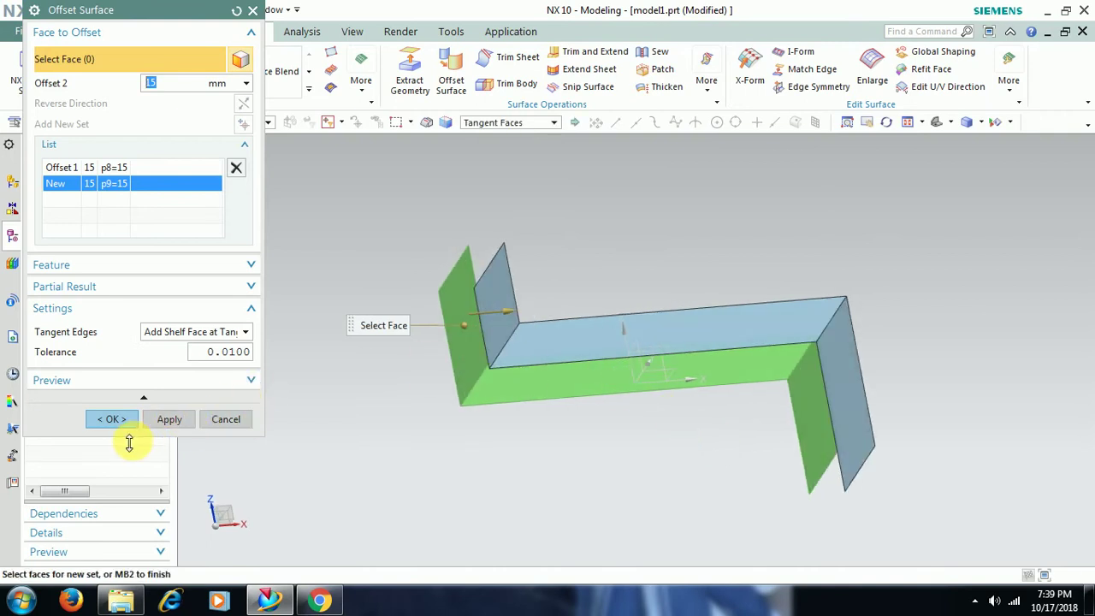
pyautogui.click(123, 426)
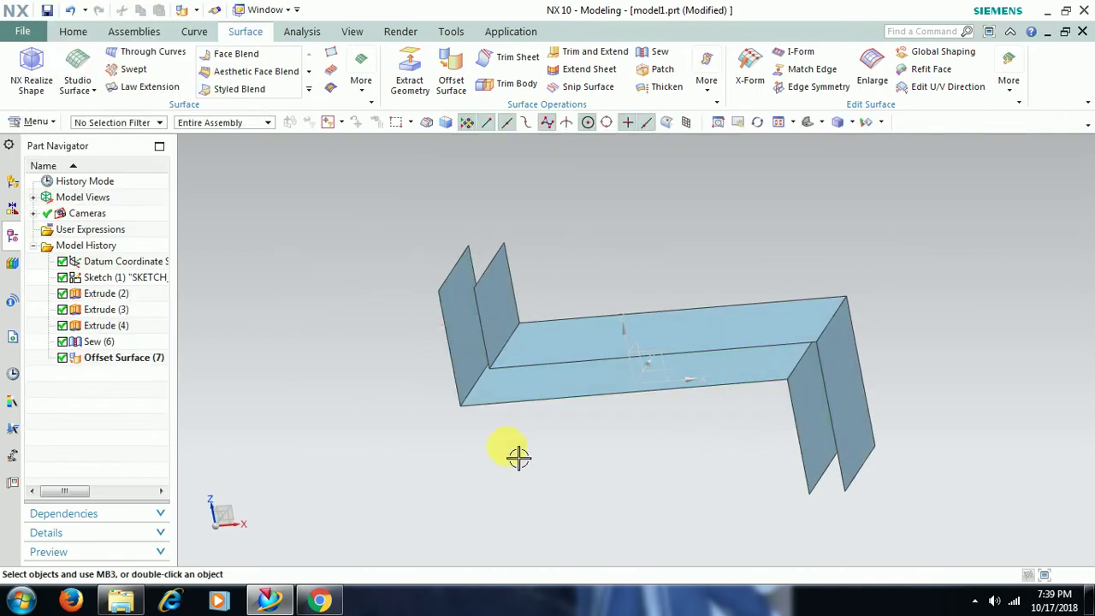
# Edit the sewn sheet's offset surface to reverse its direction so it lies below the horizontal face.
pyautogui.moveTo(516, 457); pyautogui.dragTo(545, 423, button='middle')
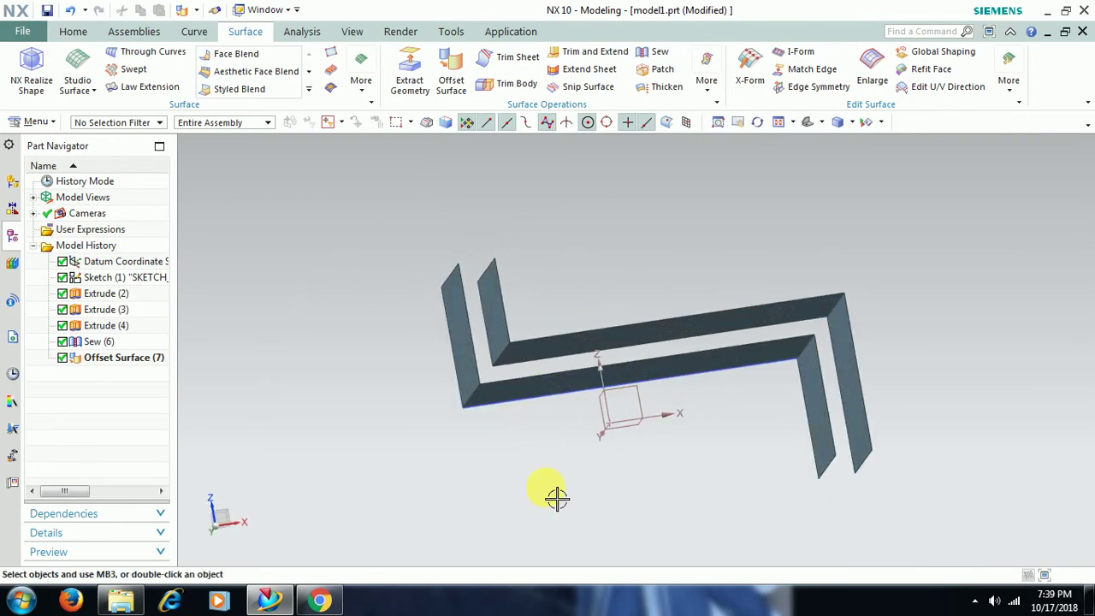
pyautogui.doubleClick(129, 358)
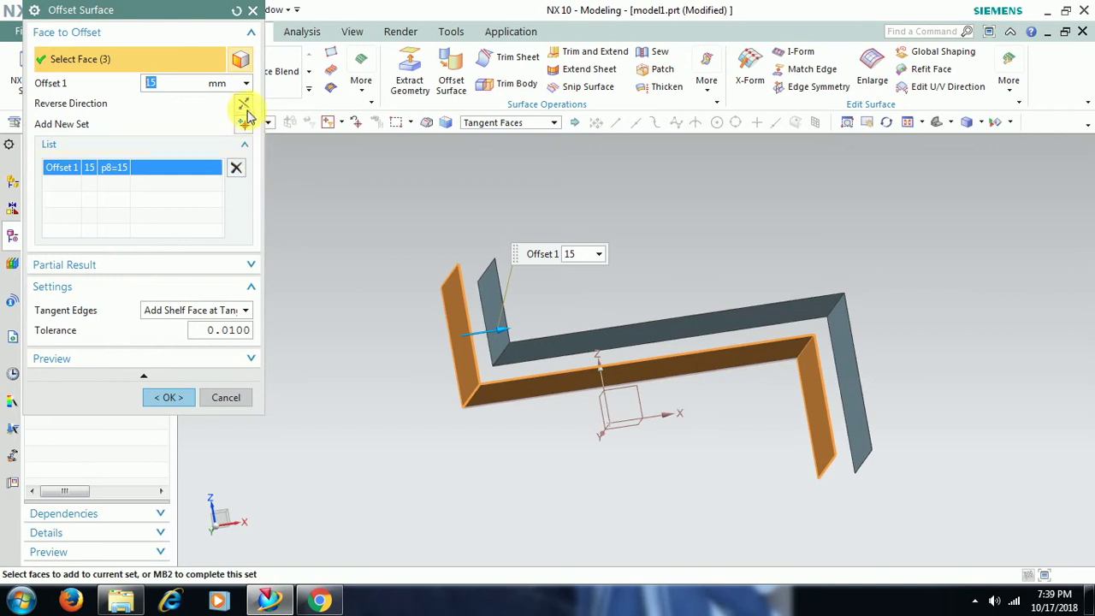
pyautogui.click(244, 106)
pyautogui.click(168, 397)
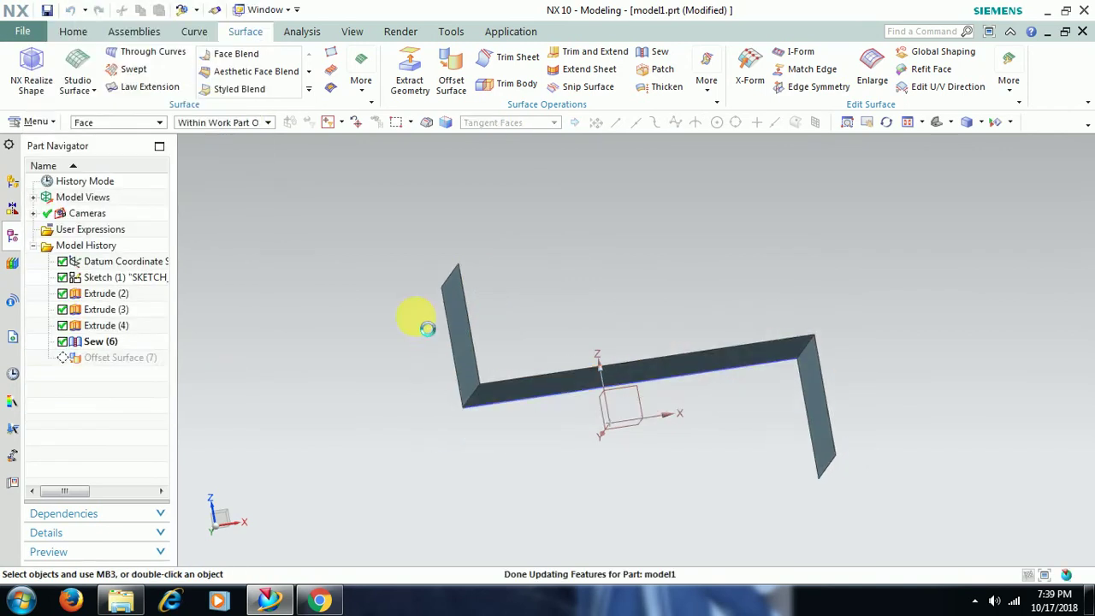
pyautogui.moveTo(520, 298); pyautogui.dragTo(497, 325, button='middle')
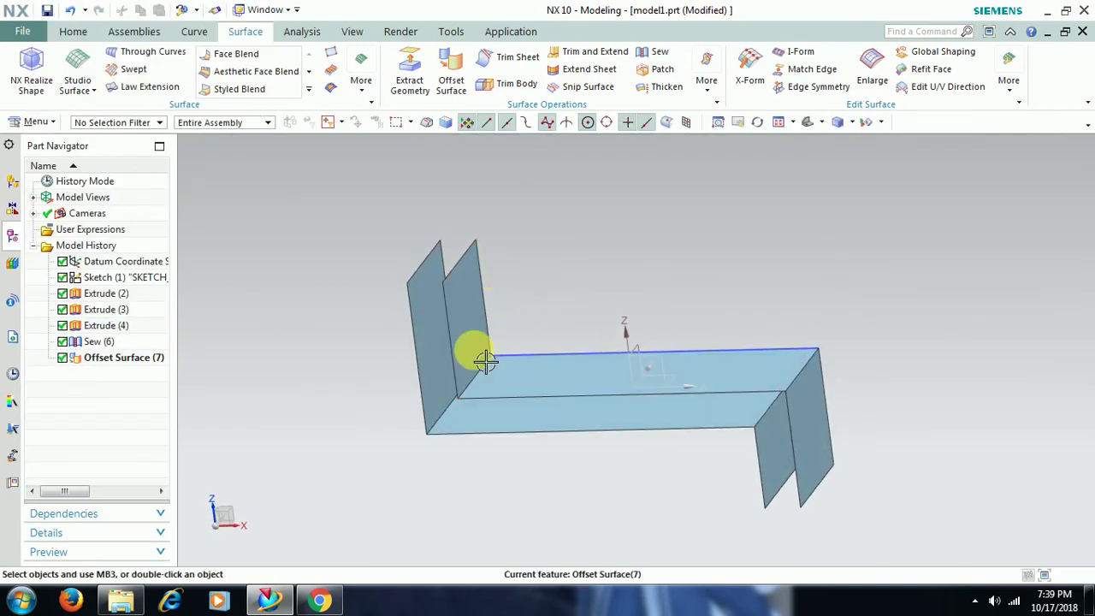
pyautogui.moveTo(604, 403); pyautogui.dragTo(638, 402, button='middle')
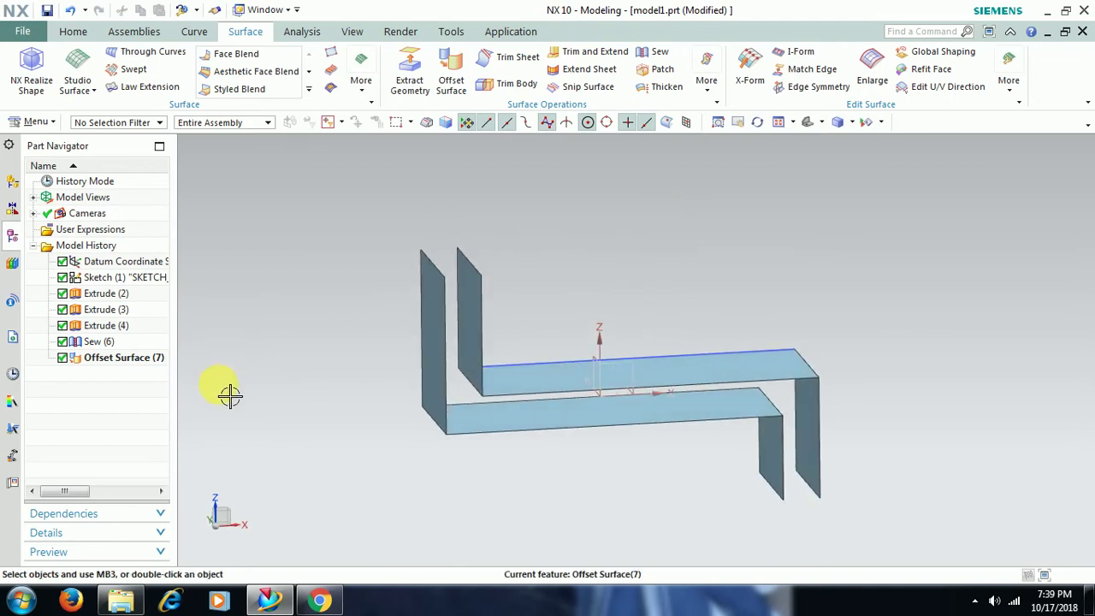
# Delete the sewn sheet's offset surface feature from the model history.
pyautogui.click(144, 364)
pyautogui.rightClick(146, 362)
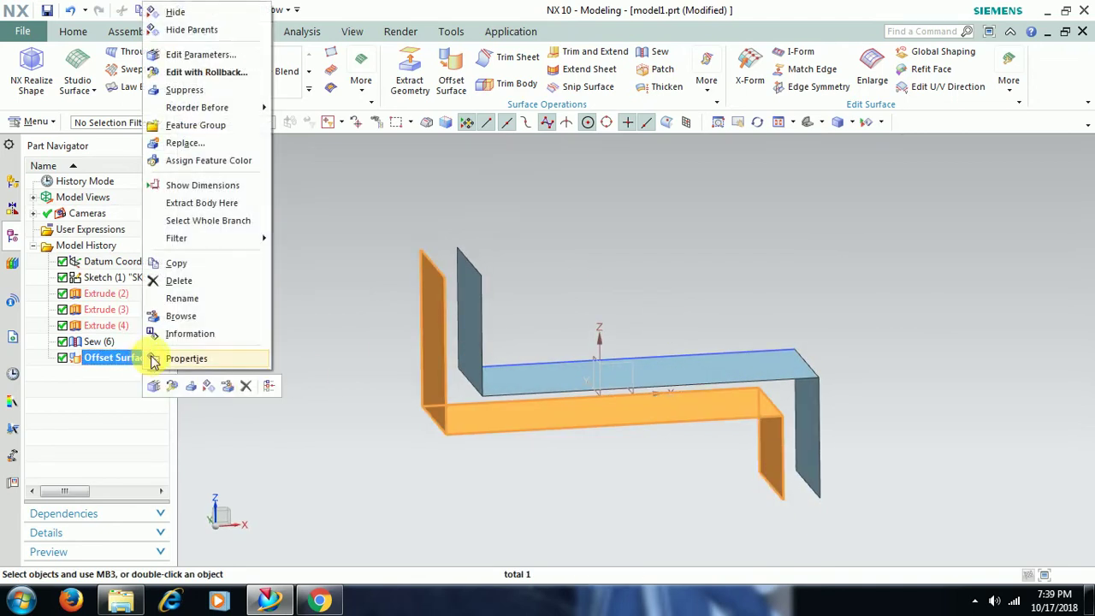
pyautogui.click(199, 281)
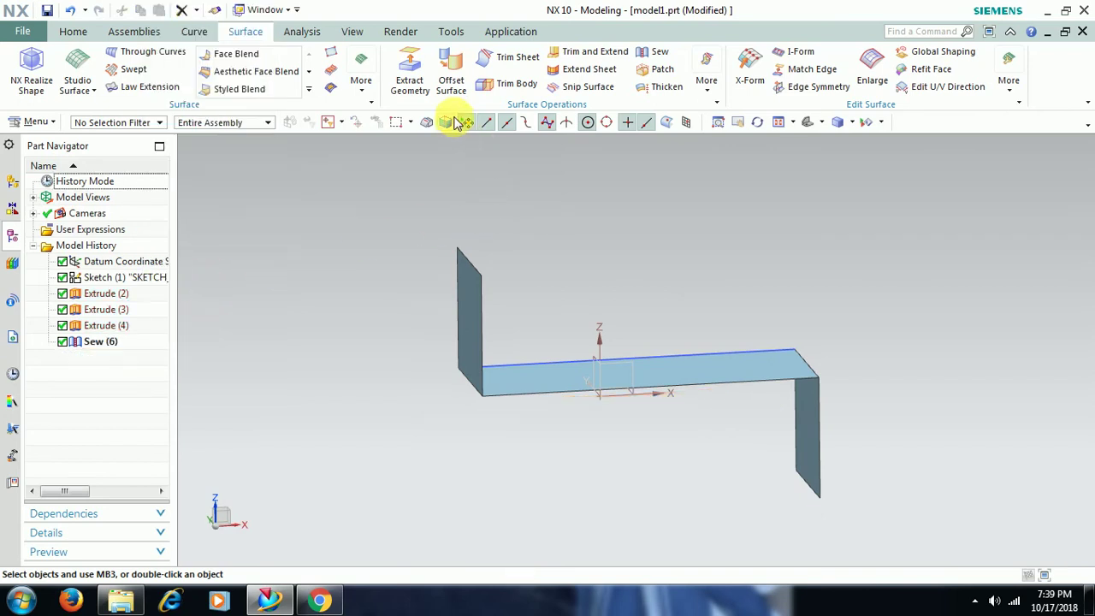
# Set up an Offset Surface with the upward vertical face at 10 mm and the horizontal face at 5 mm as separate sets.
pyautogui.click(453, 64)
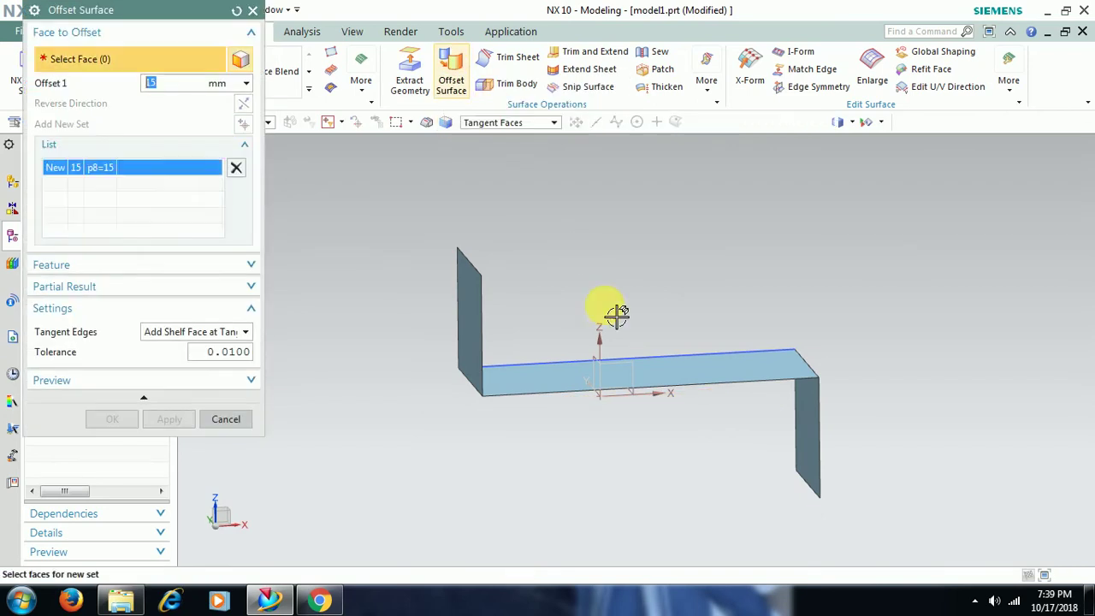
pyautogui.moveTo(607, 337); pyautogui.dragTo(509, 257, button='middle')
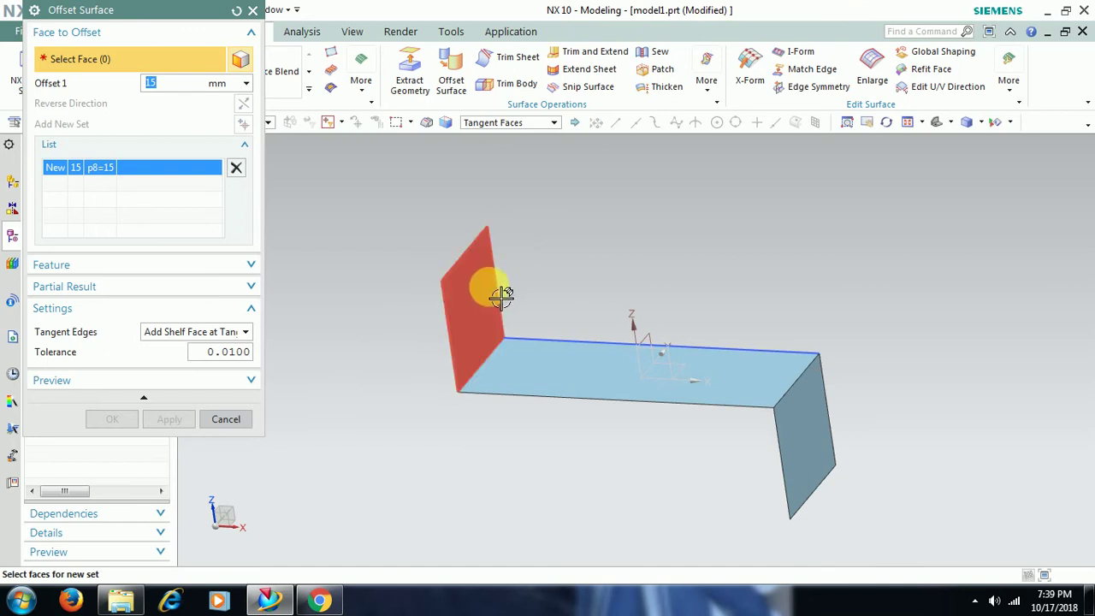
pyautogui.click(491, 294)
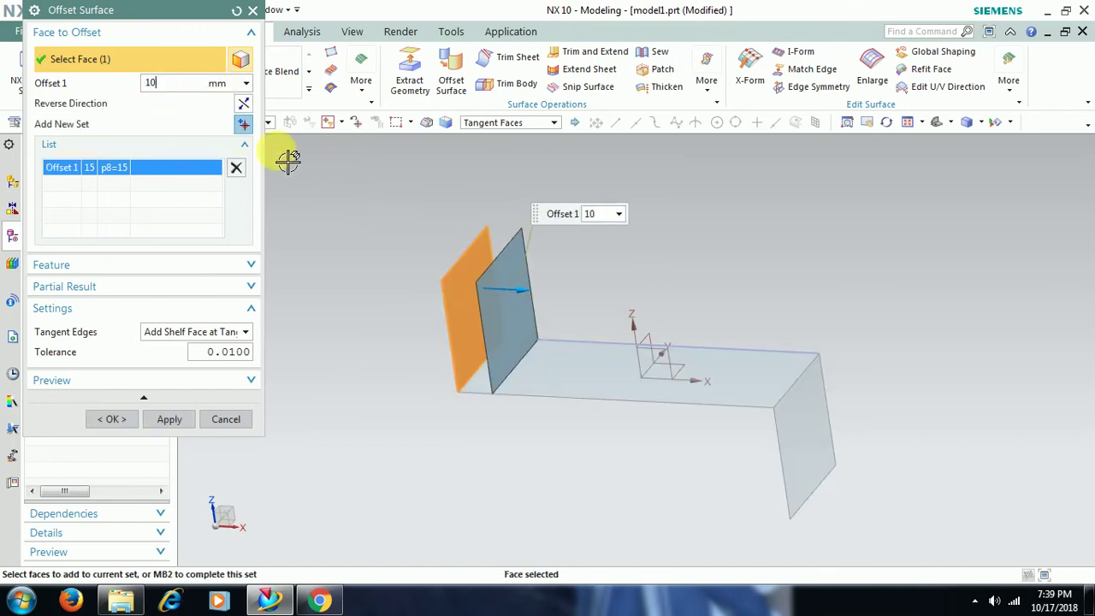
pyautogui.click(243, 125)
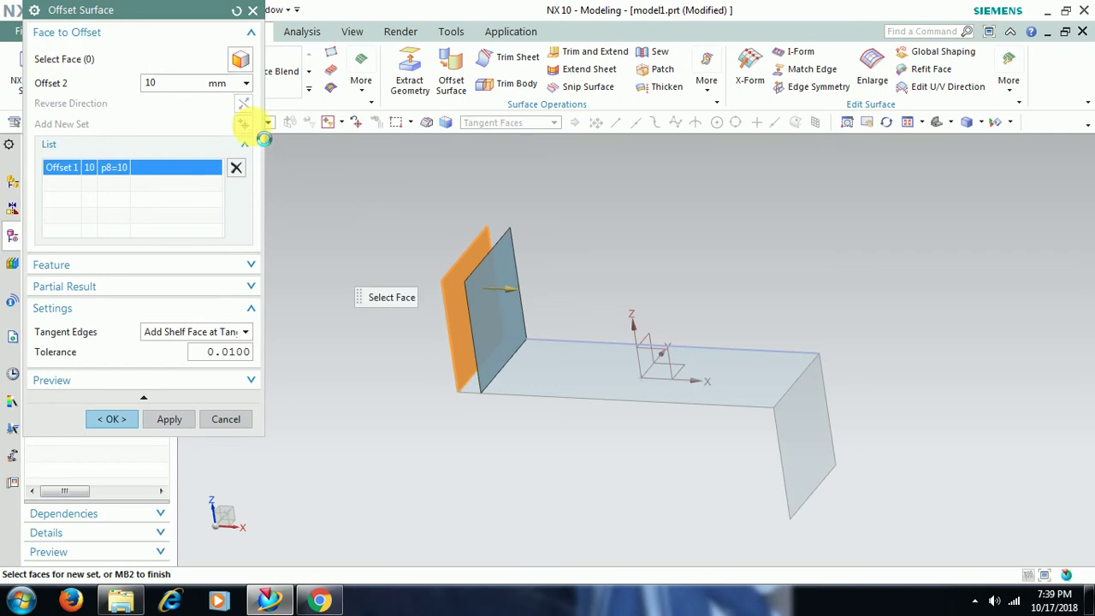
pyautogui.click(563, 376)
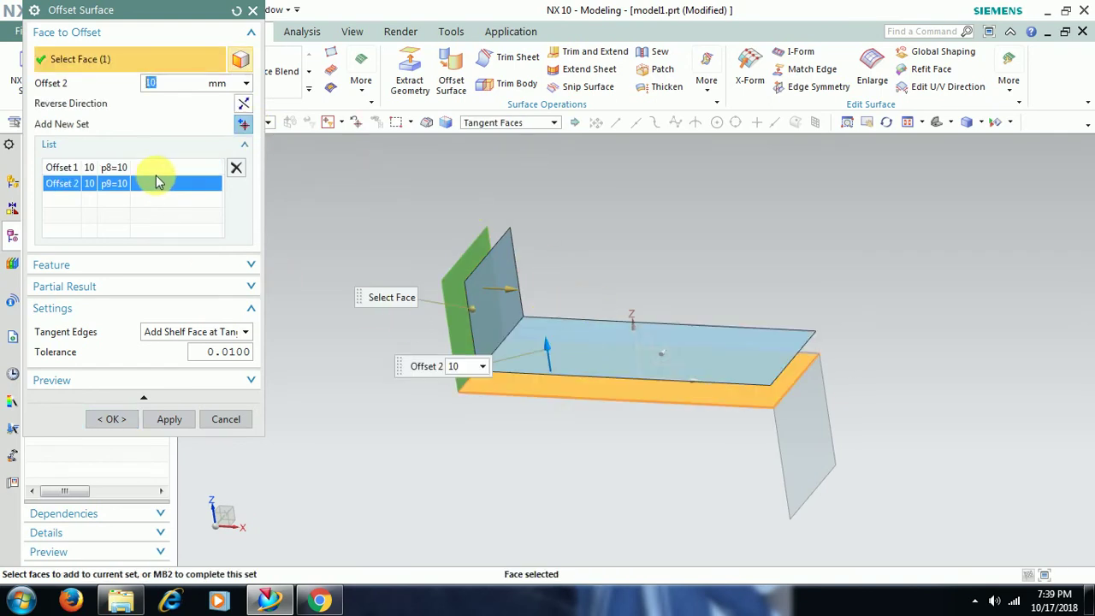
pyautogui.write('5')
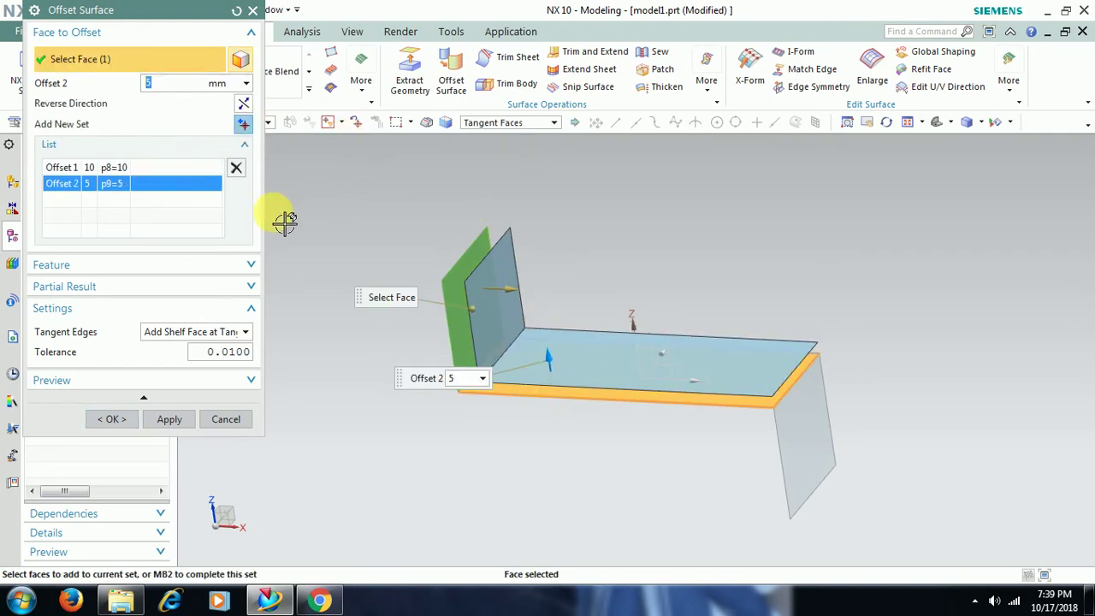
# Add the downward vertical face as a third set offset by 50 mm and create the offset surface.
pyautogui.click(244, 127)
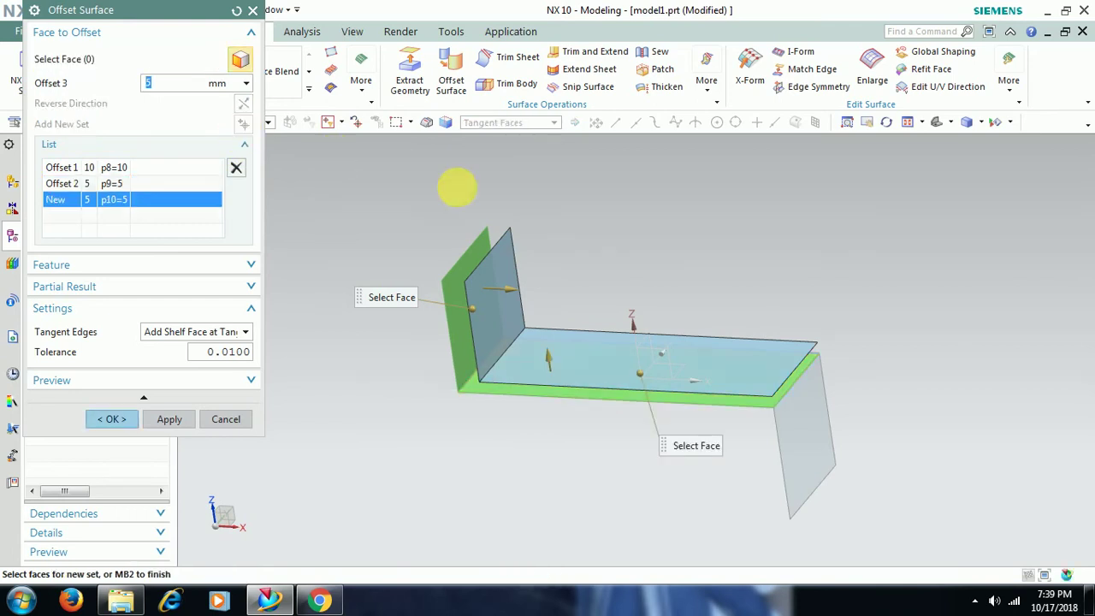
pyautogui.click(814, 427)
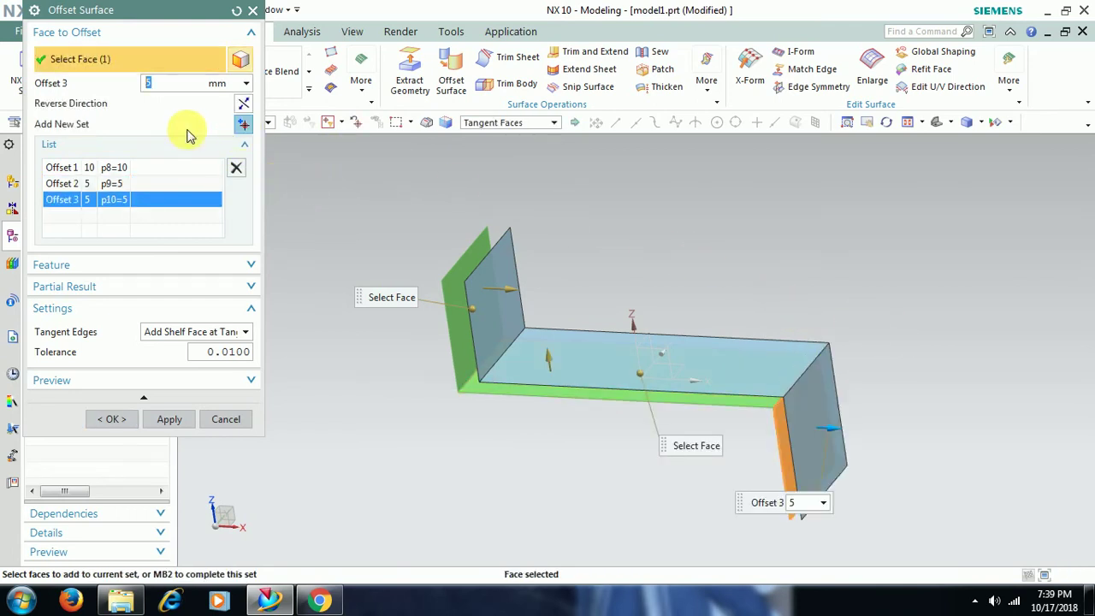
pyautogui.write('0')
pyautogui.press('Return')
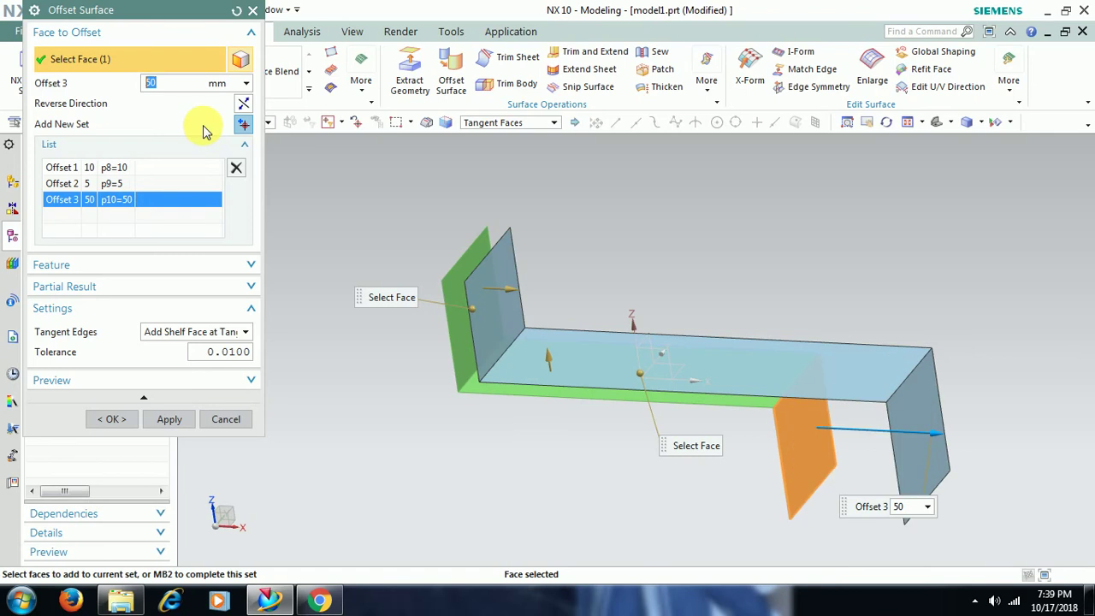
pyautogui.click(105, 422)
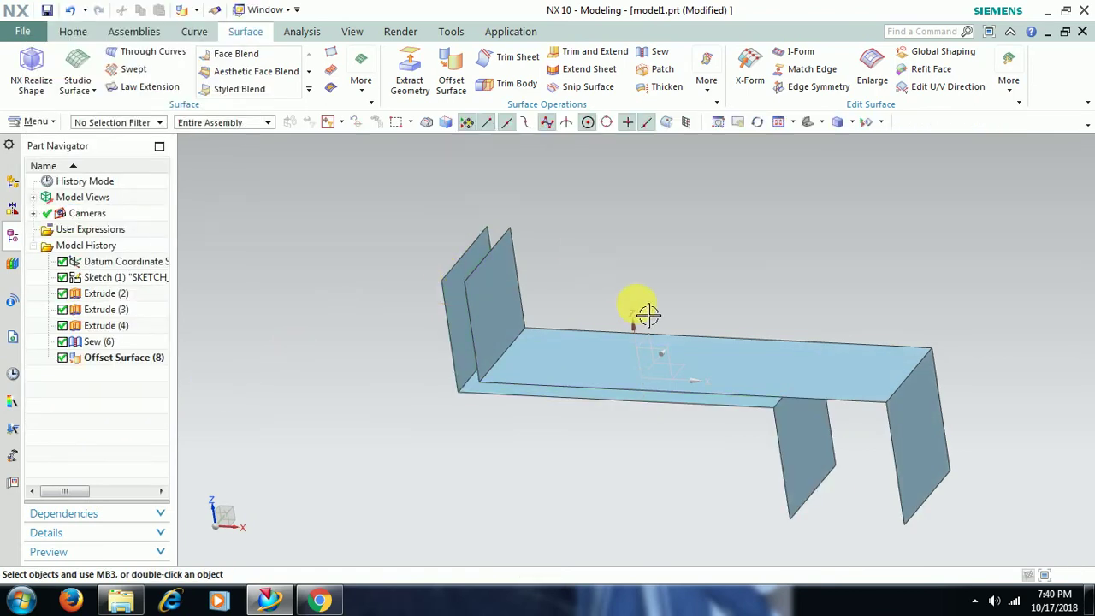
pyautogui.moveTo(642, 313); pyautogui.dragTo(672, 294, button='middle')
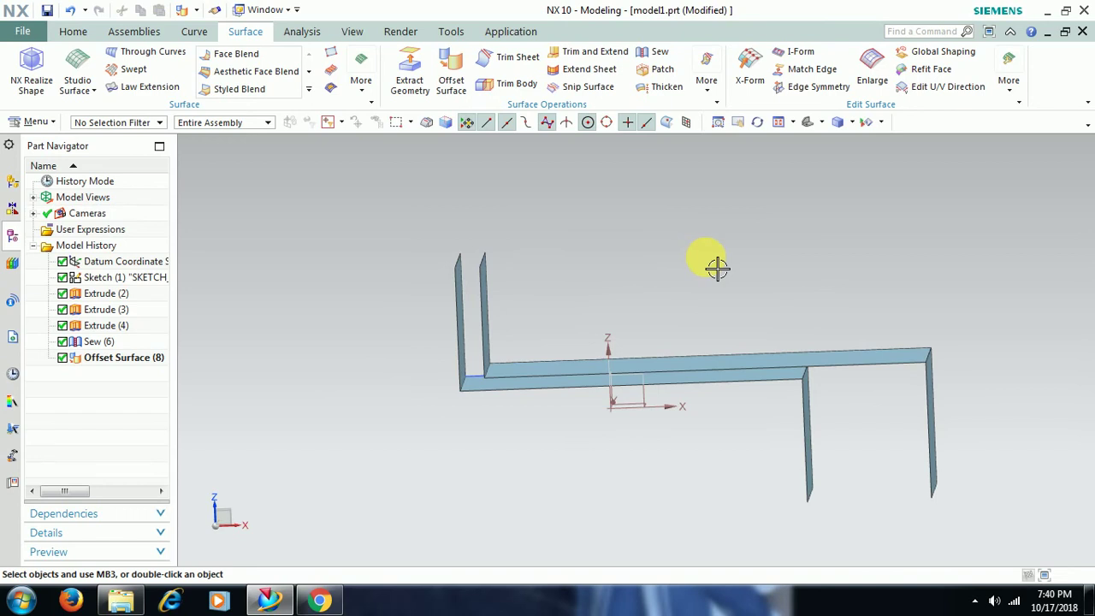
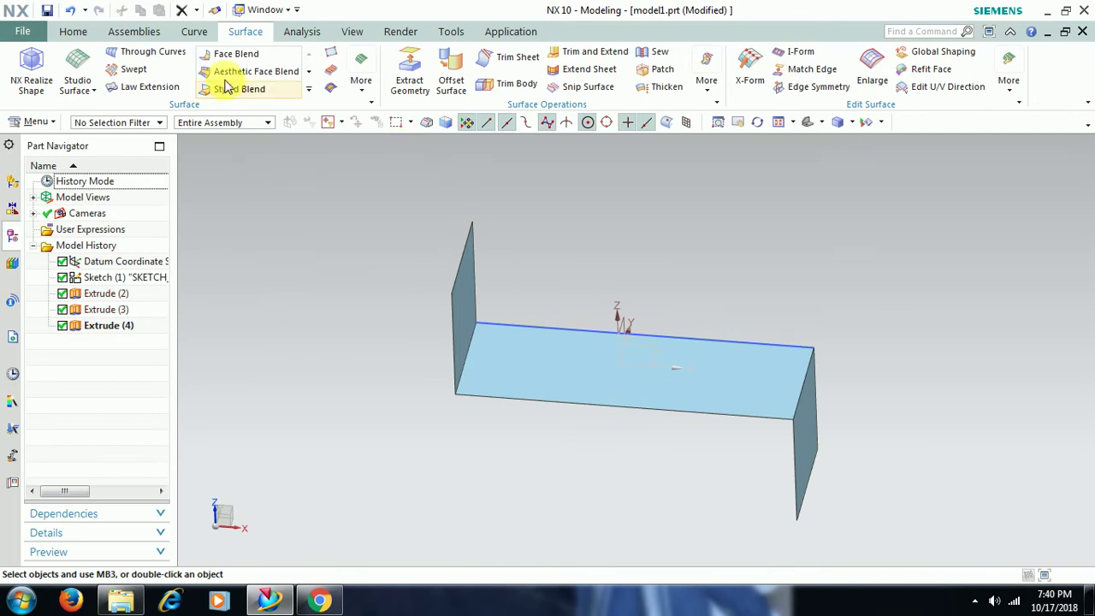
# Offset the faces of the three unsewn sheets by 10 mm using Offset Face, with the direction reversed.
pyautogui.click(38, 123)
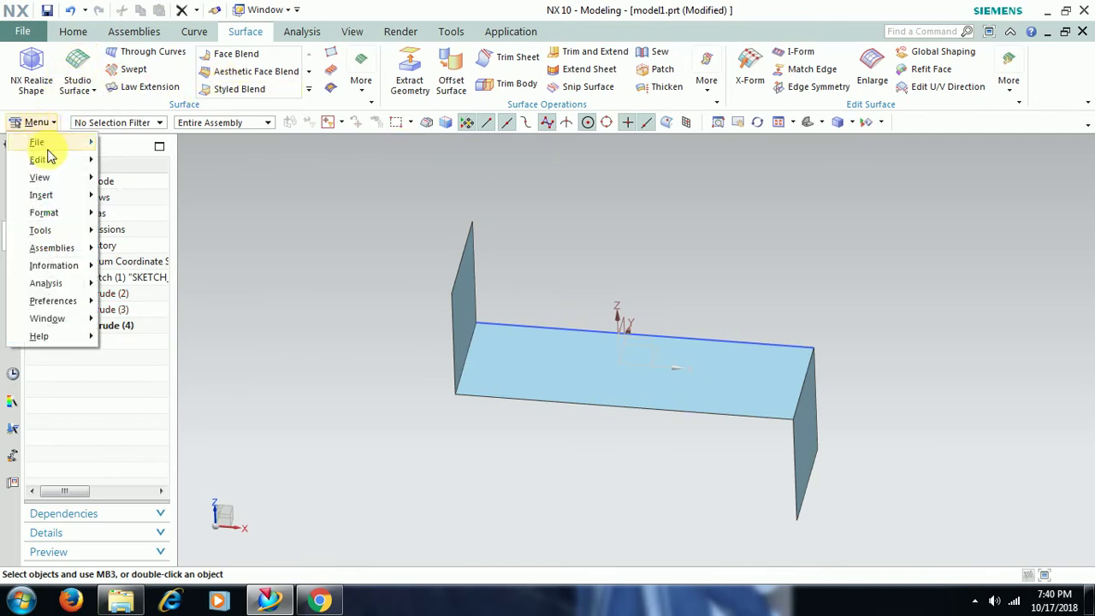
pyautogui.moveTo(52, 195)
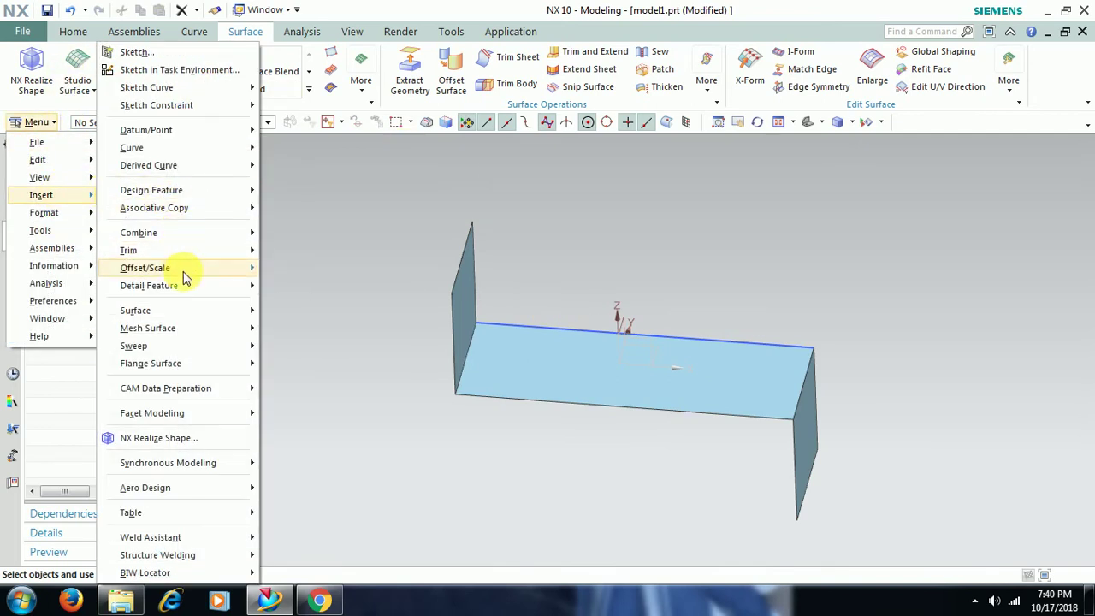
pyautogui.moveTo(183, 271)
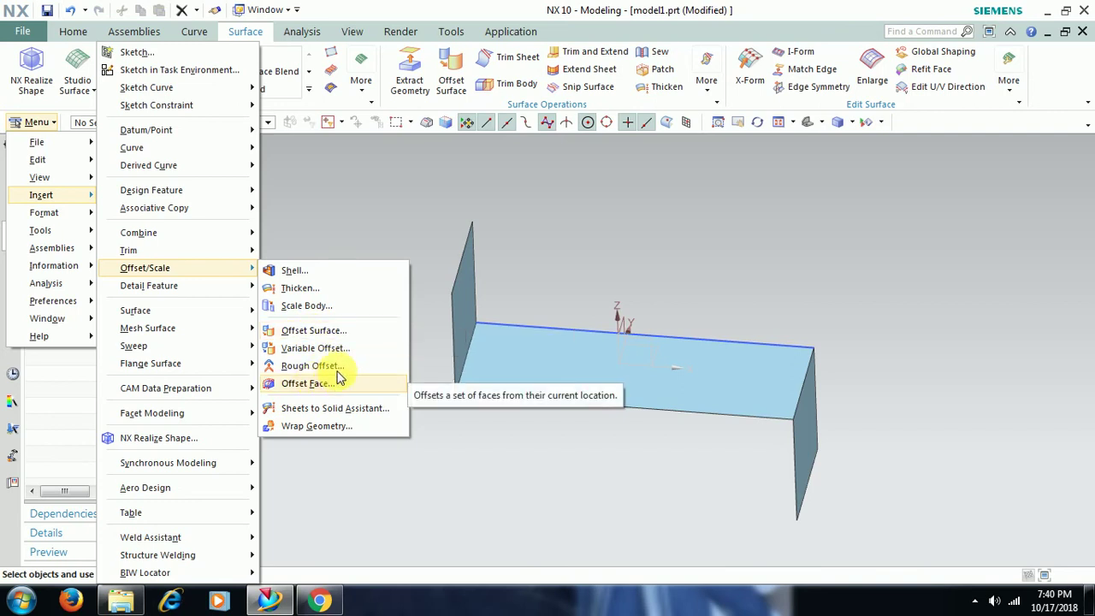
pyautogui.click(321, 389)
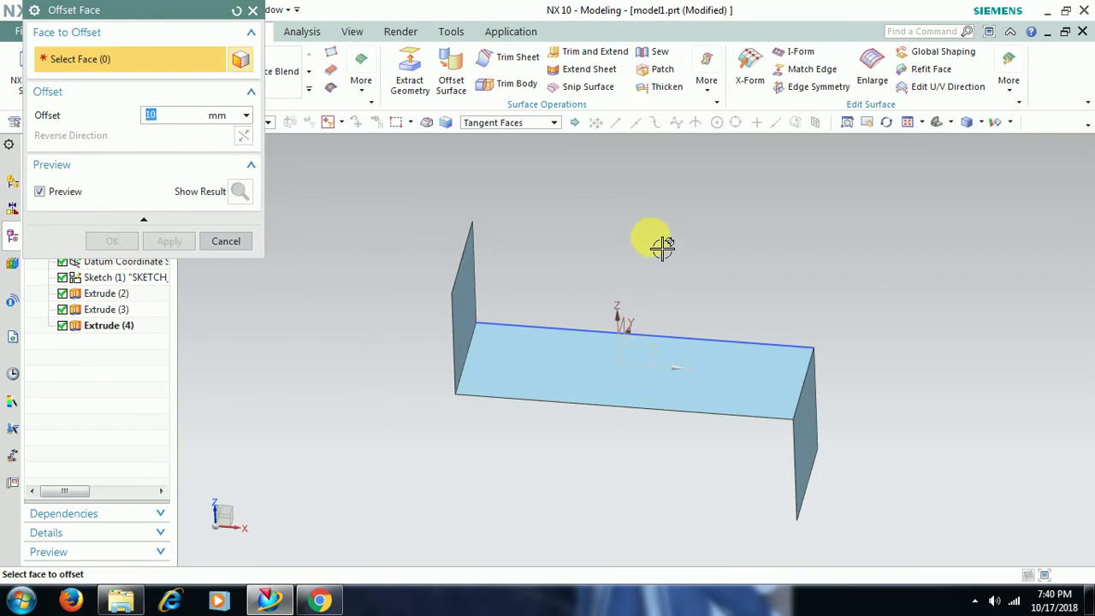
pyautogui.moveTo(663, 247); pyautogui.dragTo(578, 244, button='middle')
pyautogui.click(472, 314)
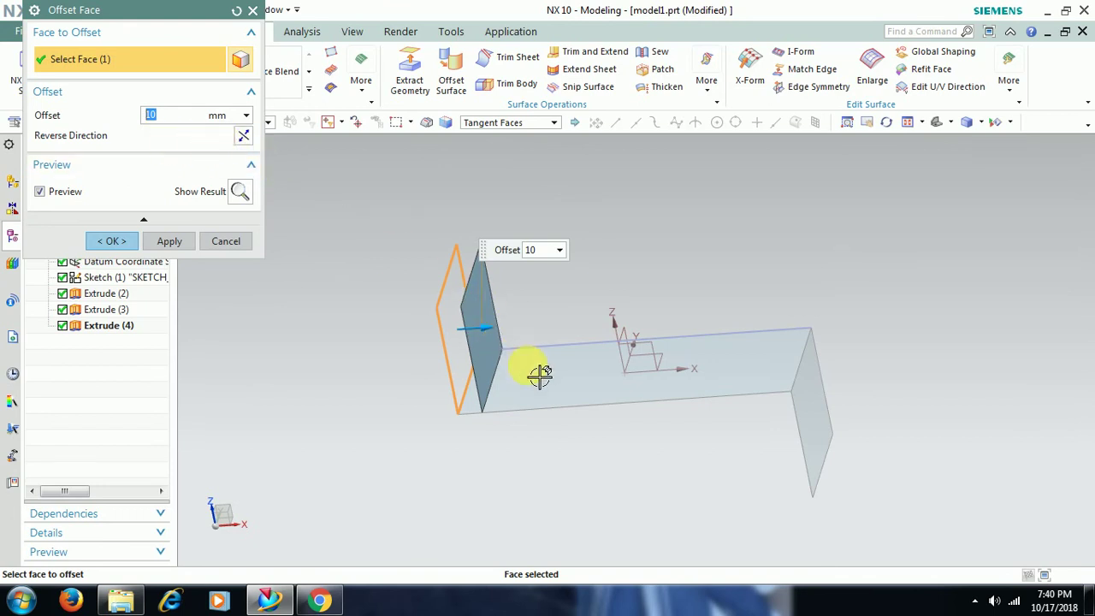
pyautogui.click(571, 344)
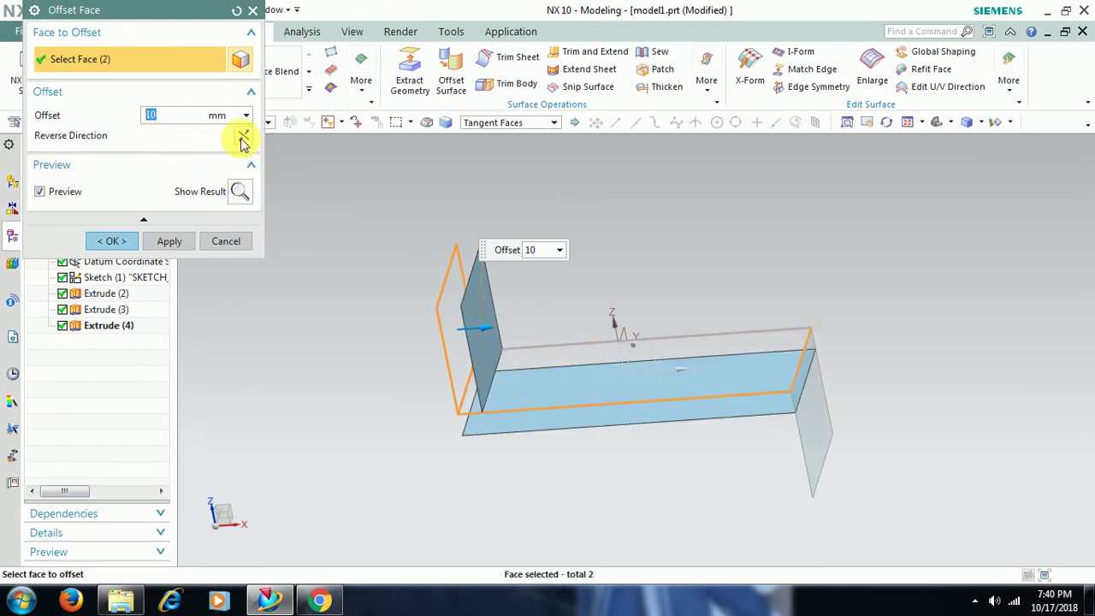
pyautogui.click(243, 140)
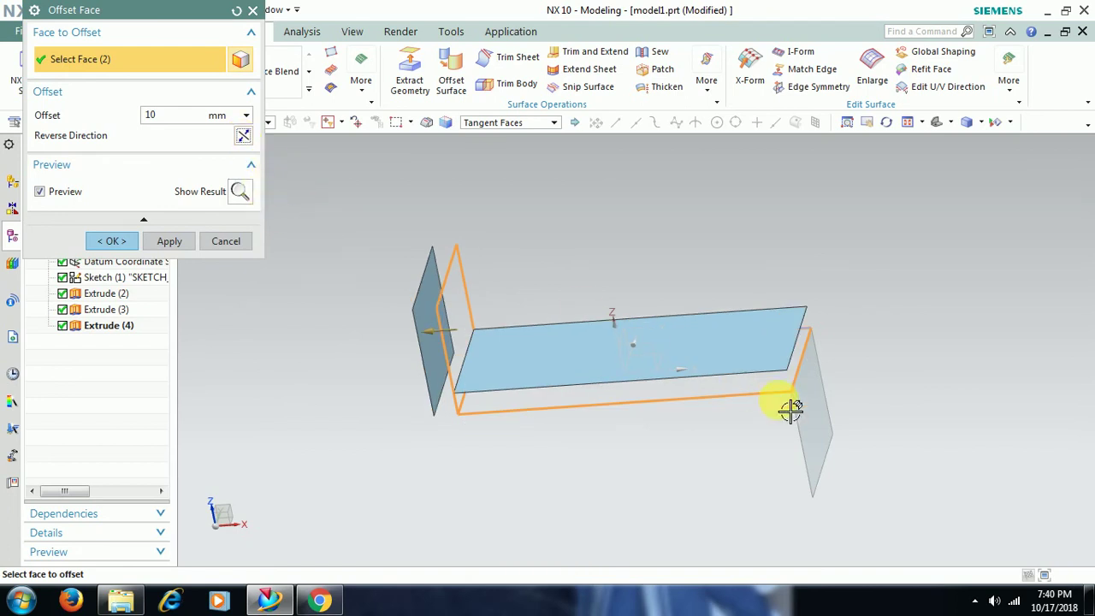
pyautogui.click(831, 430)
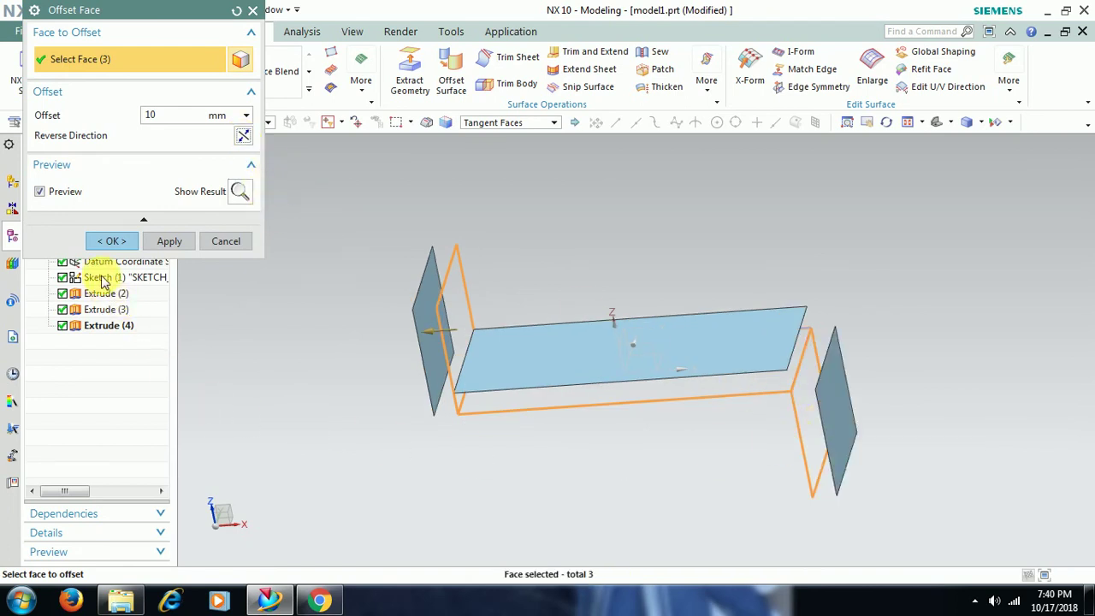
pyautogui.click(108, 244)
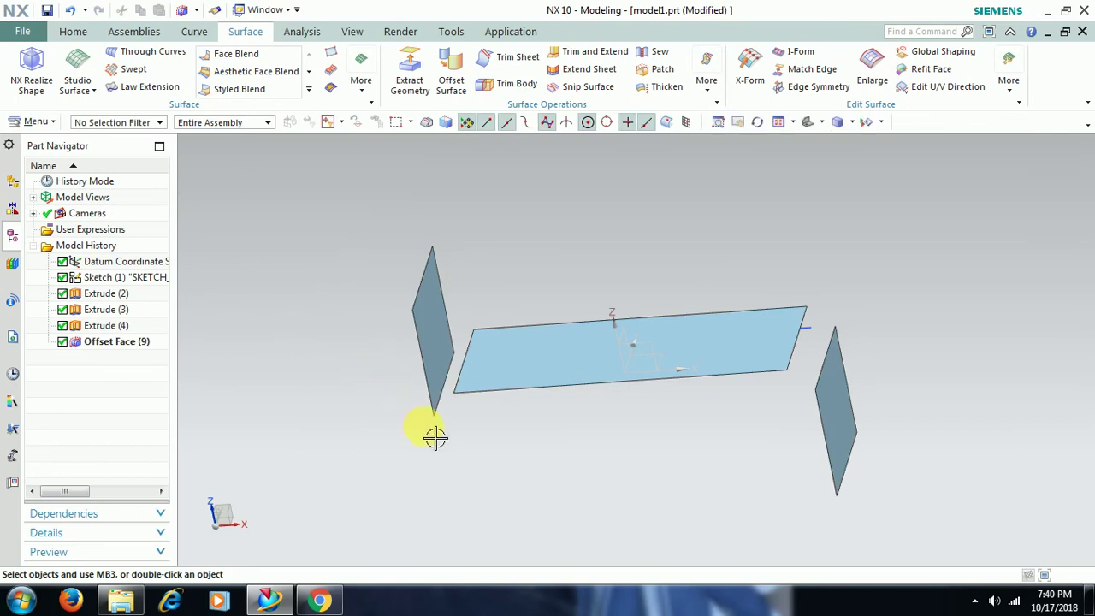
# Inspect the separated sheets, then undo the Offset Face operation.
pyautogui.moveTo(435, 433); pyautogui.dragTo(440, 401, button='middle')
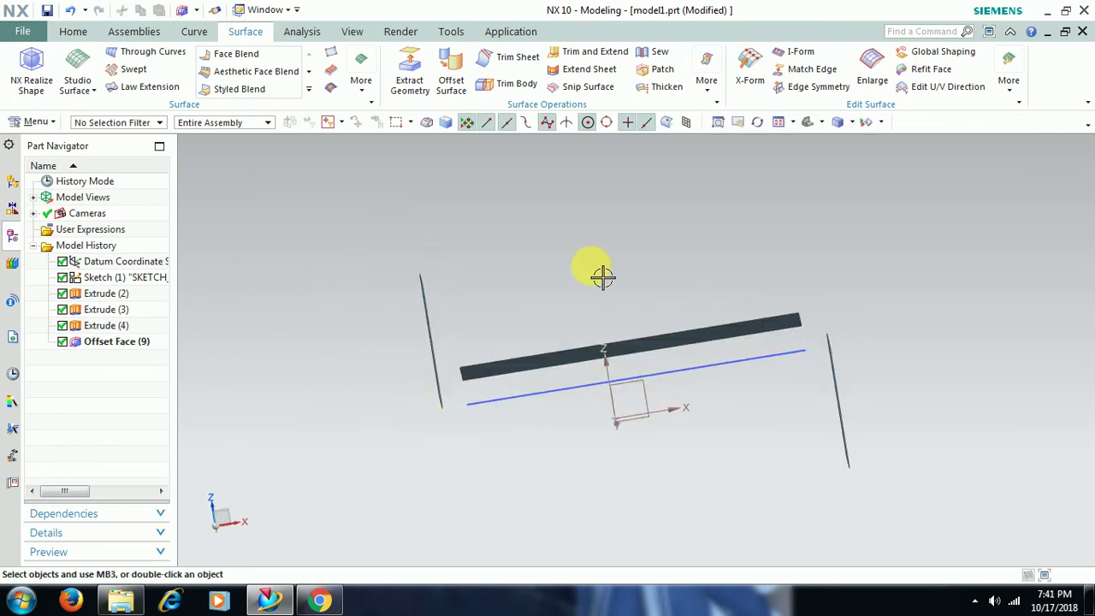
pyautogui.moveTo(653, 318)
pyautogui.mouseDown(button='middle')
pyautogui.moveTo(650, 337)
pyautogui.moveTo(633, 333)
pyautogui.moveTo(638, 320)
pyautogui.moveTo(645, 333)
pyautogui.mouseUp(button='middle')
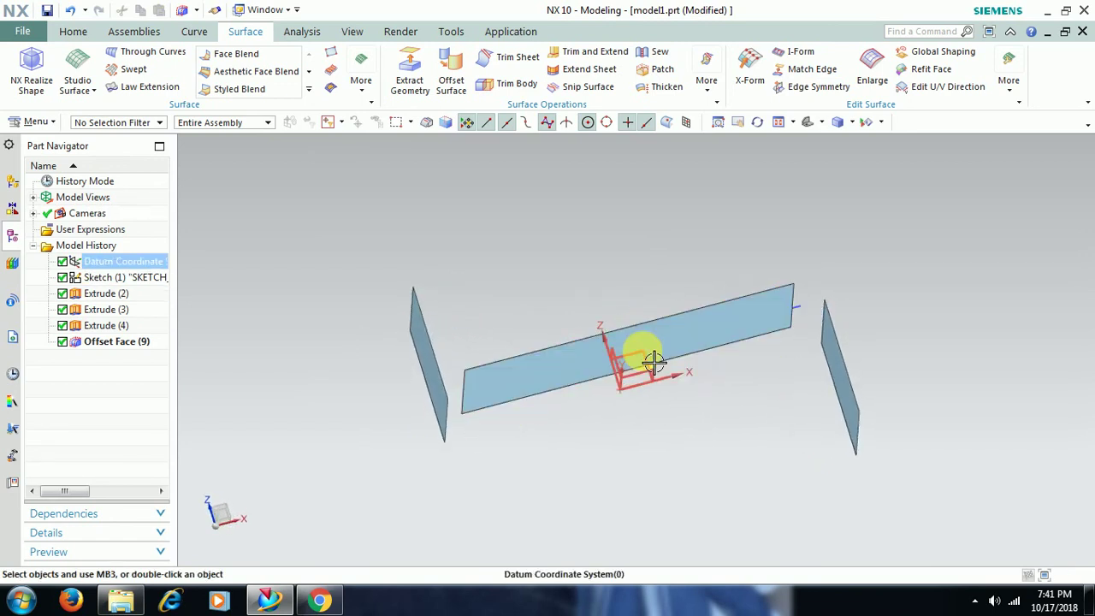
pyautogui.hotkey('ctrl', 'z')
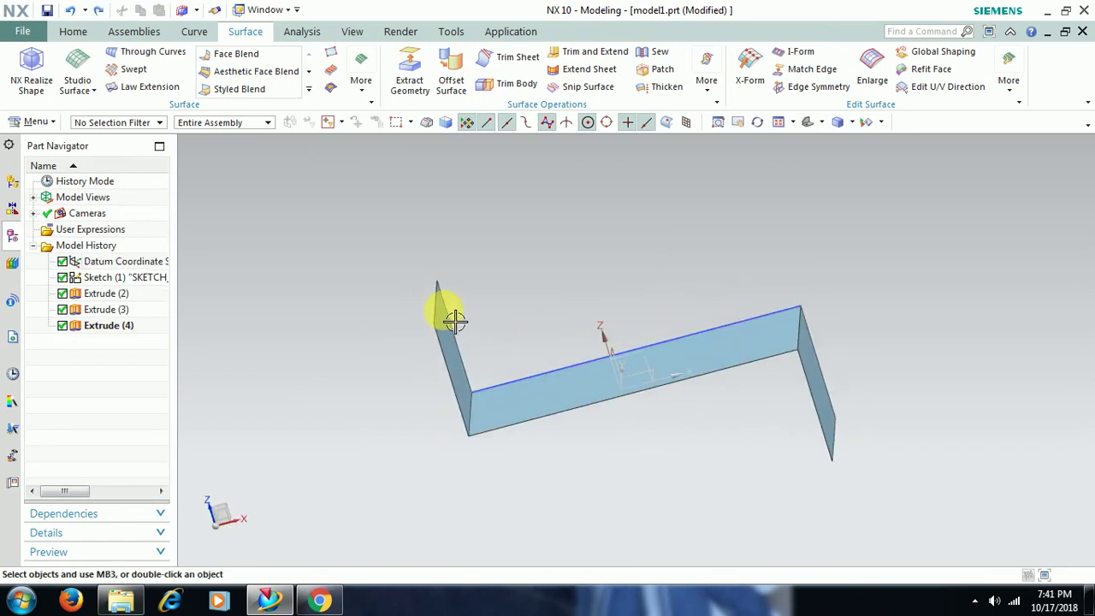
# Sew the three sheets together, with the upward vertical sheet as target and the horizontal and downward sheets as tools.
pyautogui.moveTo(665, 330)
pyautogui.mouseDown(button='middle')
pyautogui.moveTo(641, 314)
pyautogui.moveTo(666, 343)
pyautogui.mouseUp(button='middle')
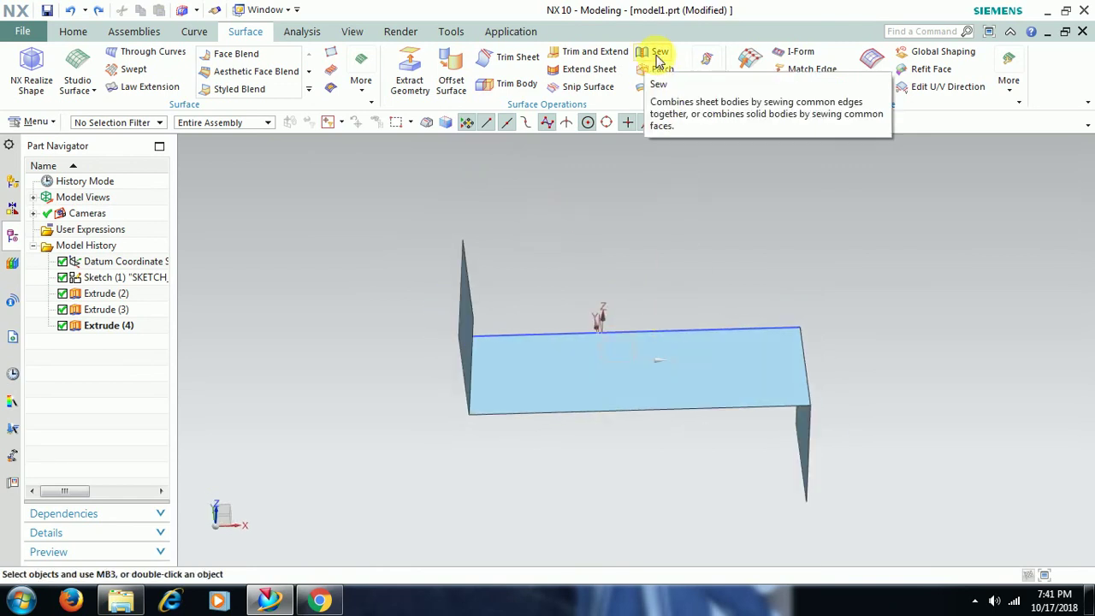
pyautogui.click(657, 55)
pyautogui.moveTo(630, 317); pyautogui.dragTo(453, 343, button='middle')
pyautogui.click(468, 332)
pyautogui.click(633, 394)
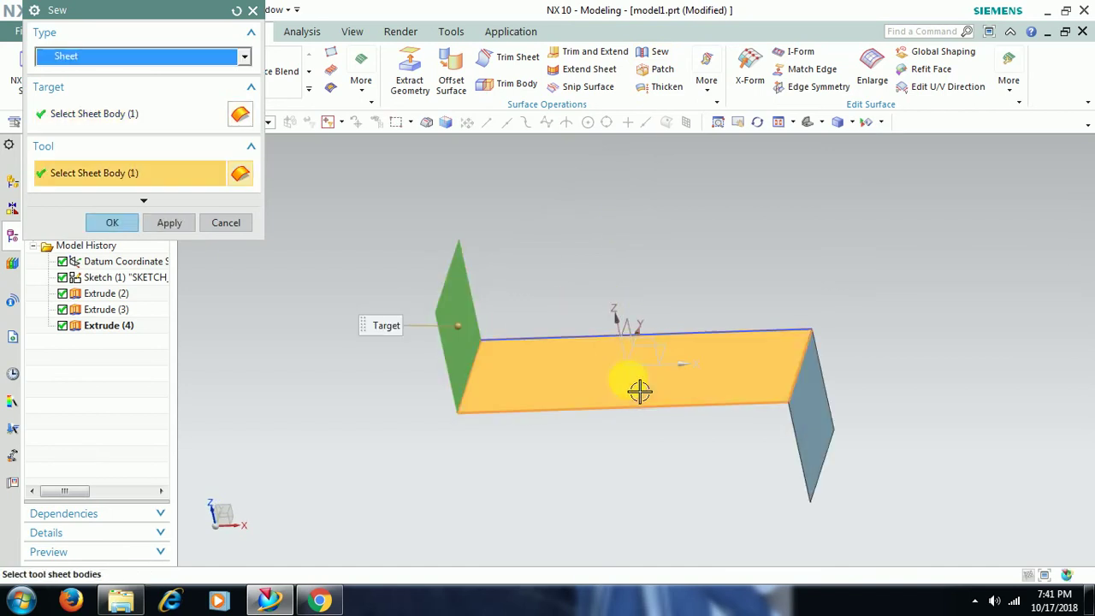
pyautogui.click(845, 418)
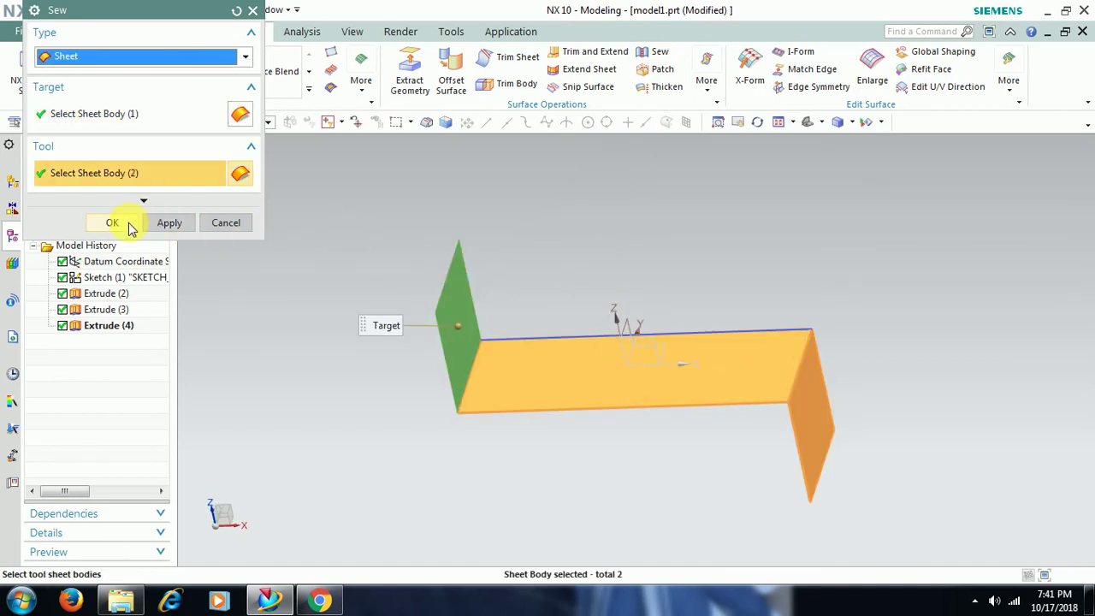
pyautogui.click(129, 227)
pyautogui.moveTo(572, 294); pyautogui.dragTo(525, 284, button='middle')
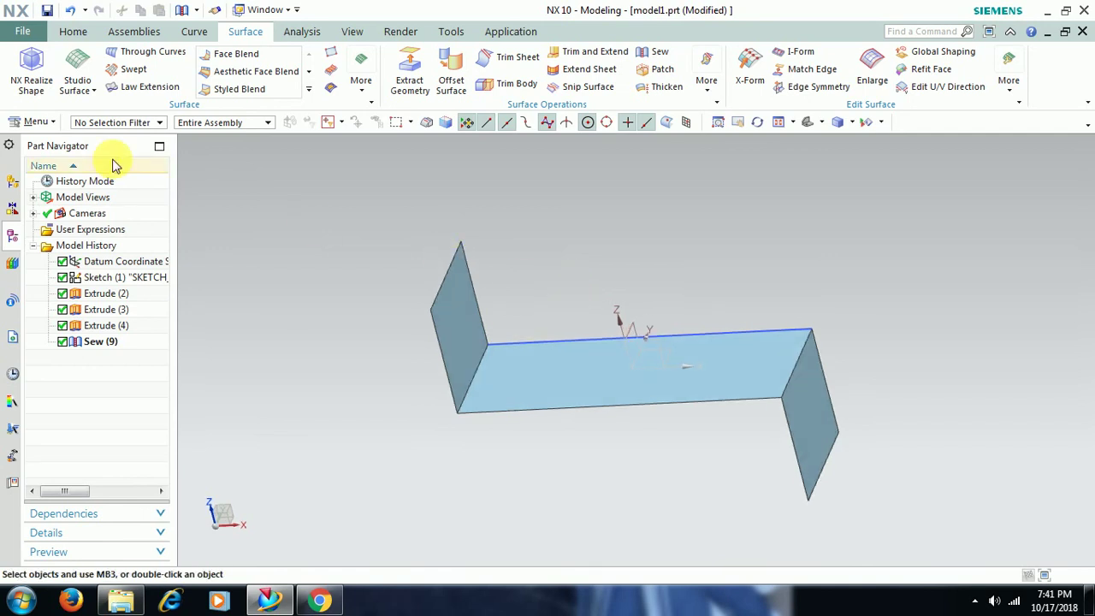
# Offset all three faces of the sewn sheet together by 20 mm using Offset Face, moving the horizontal face upward.
pyautogui.click(50, 124)
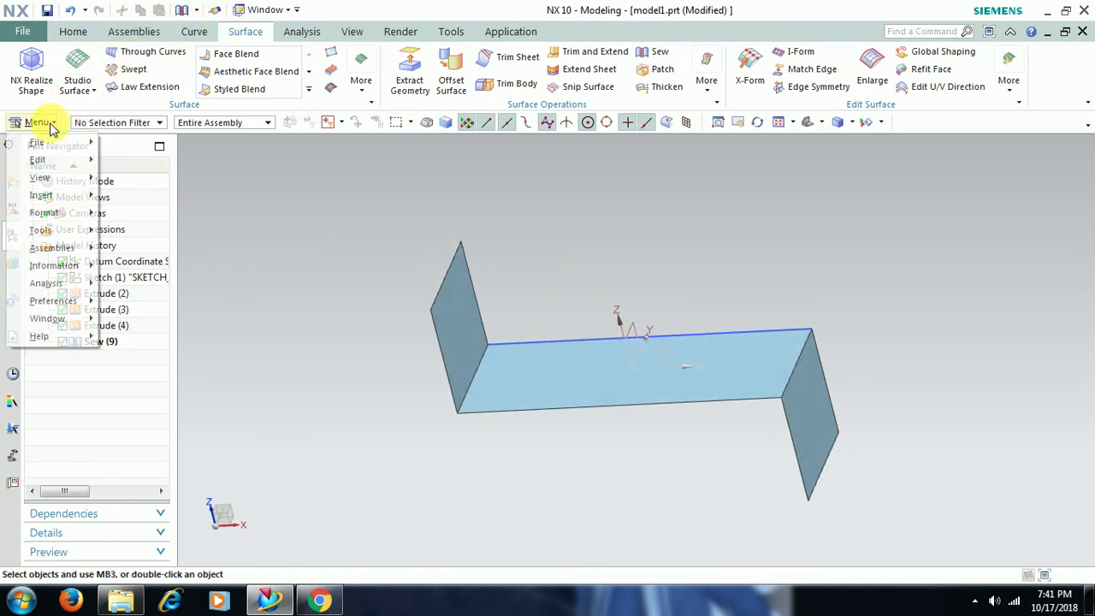
pyautogui.click(35, 123)
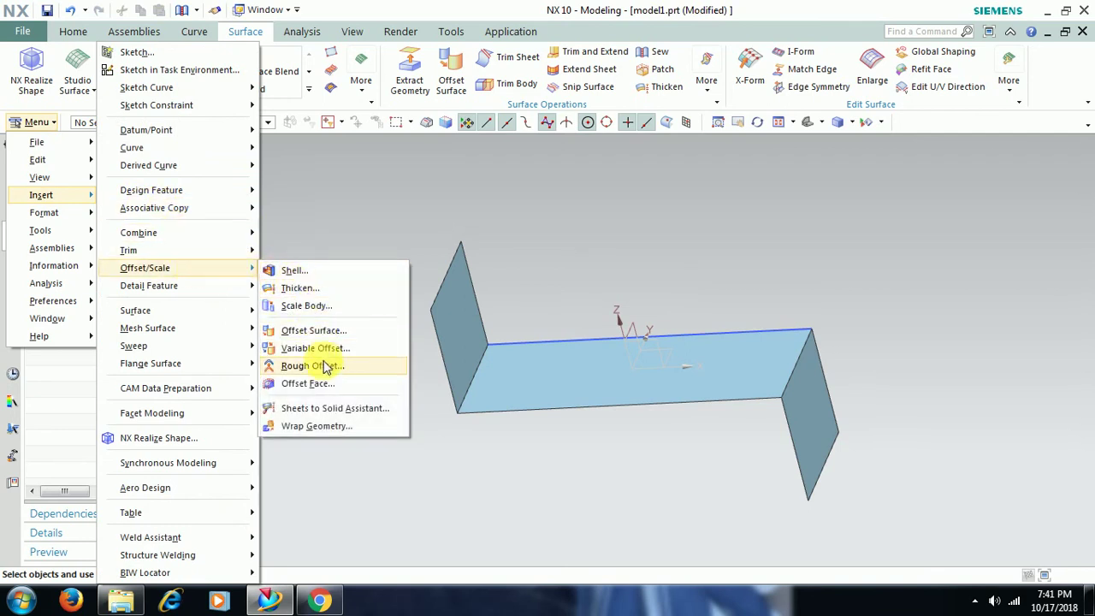
pyautogui.click(323, 383)
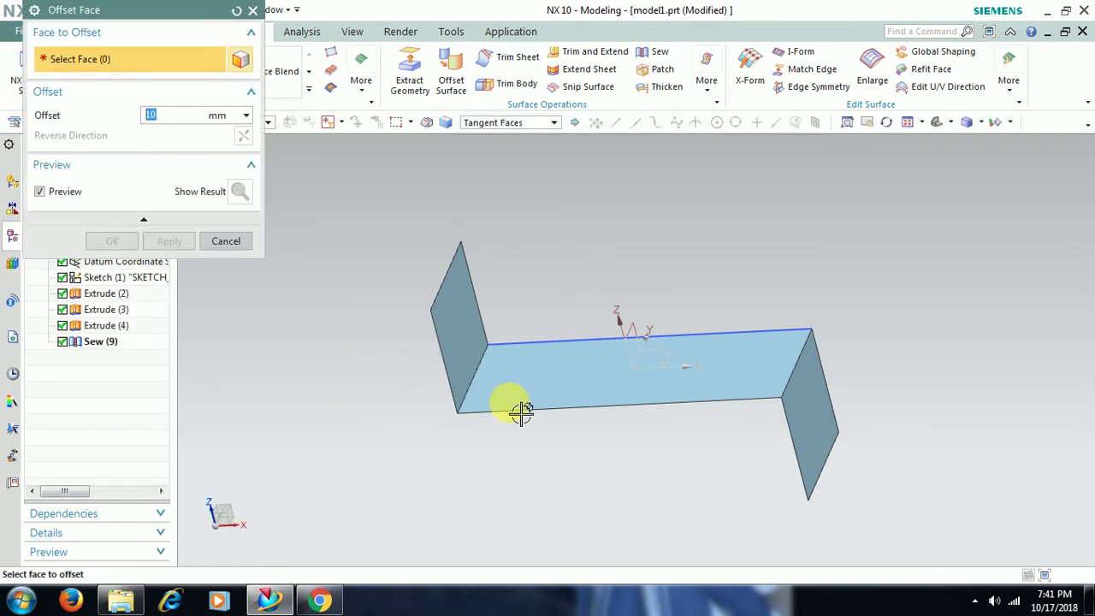
pyautogui.moveTo(557, 439); pyautogui.dragTo(547, 440, button='middle')
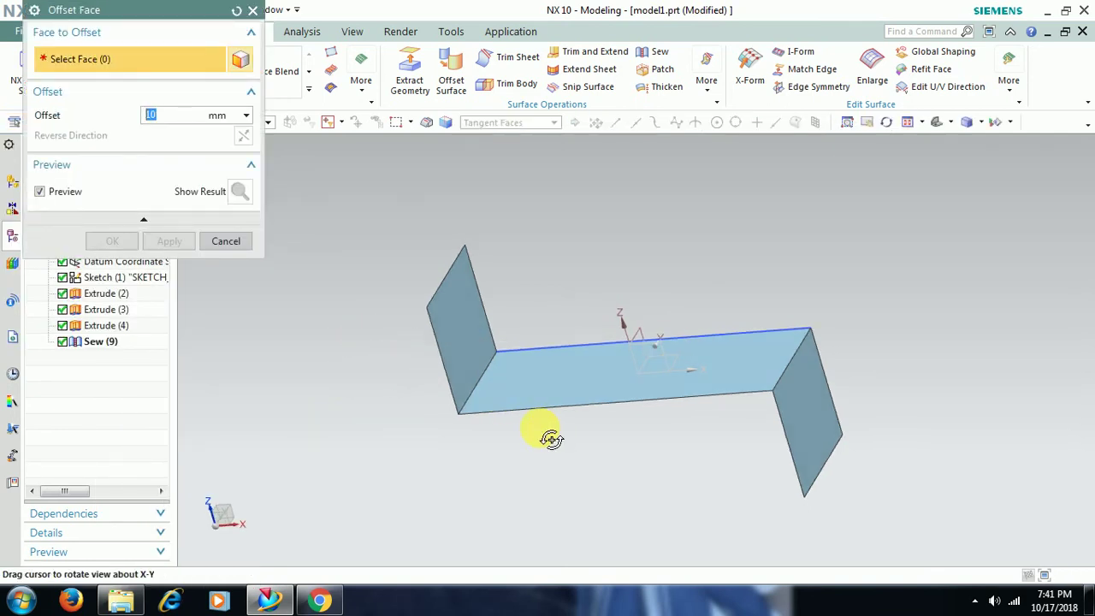
pyautogui.click(472, 342)
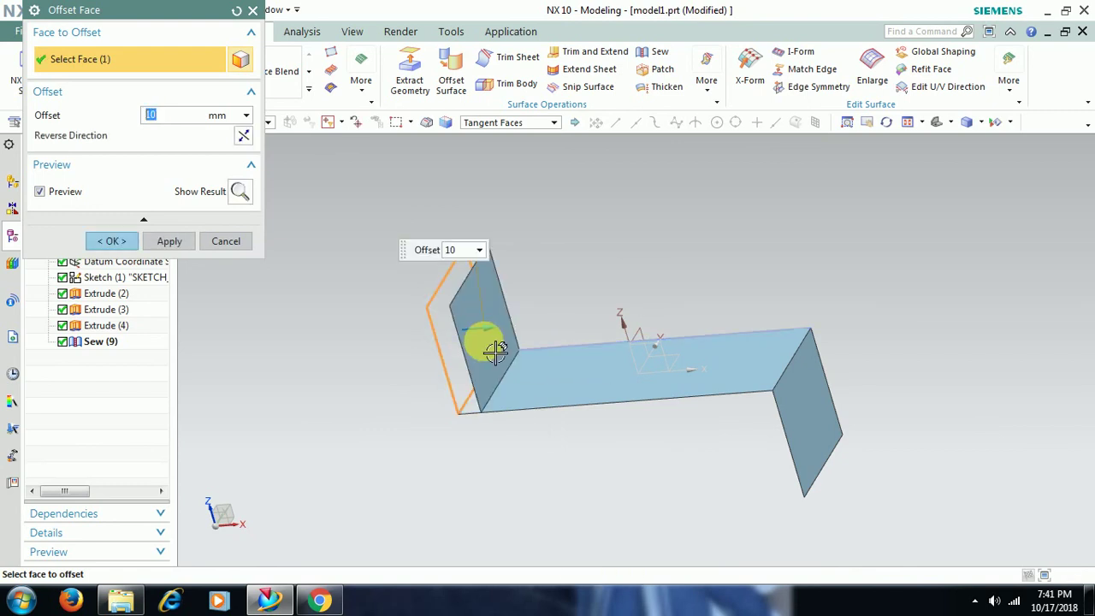
pyautogui.click(585, 374)
pyautogui.click(832, 406)
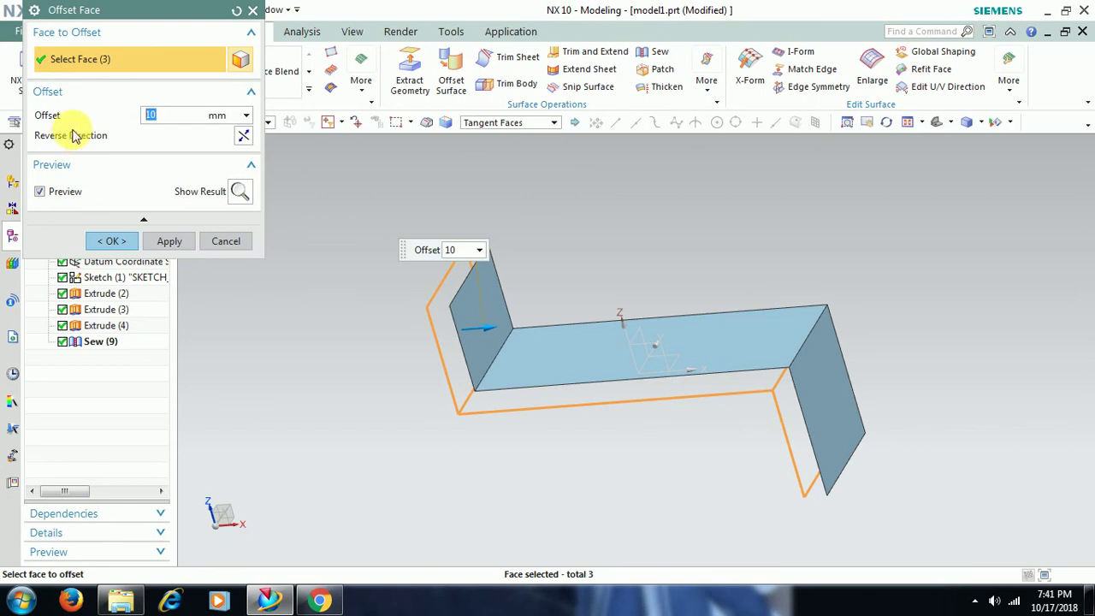
pyautogui.write('20')
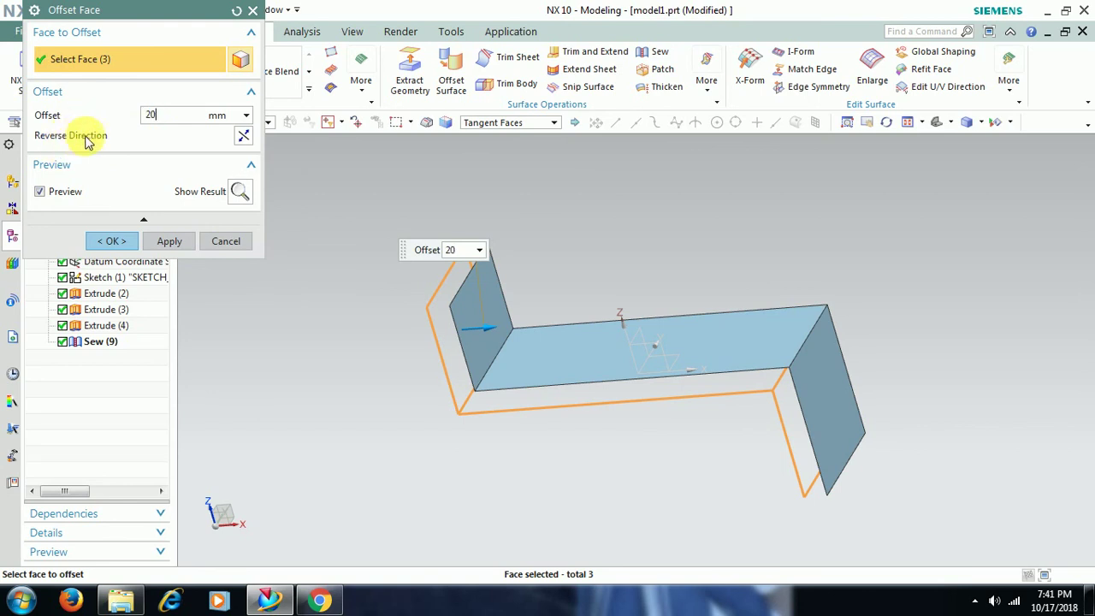
pyautogui.press('Return')
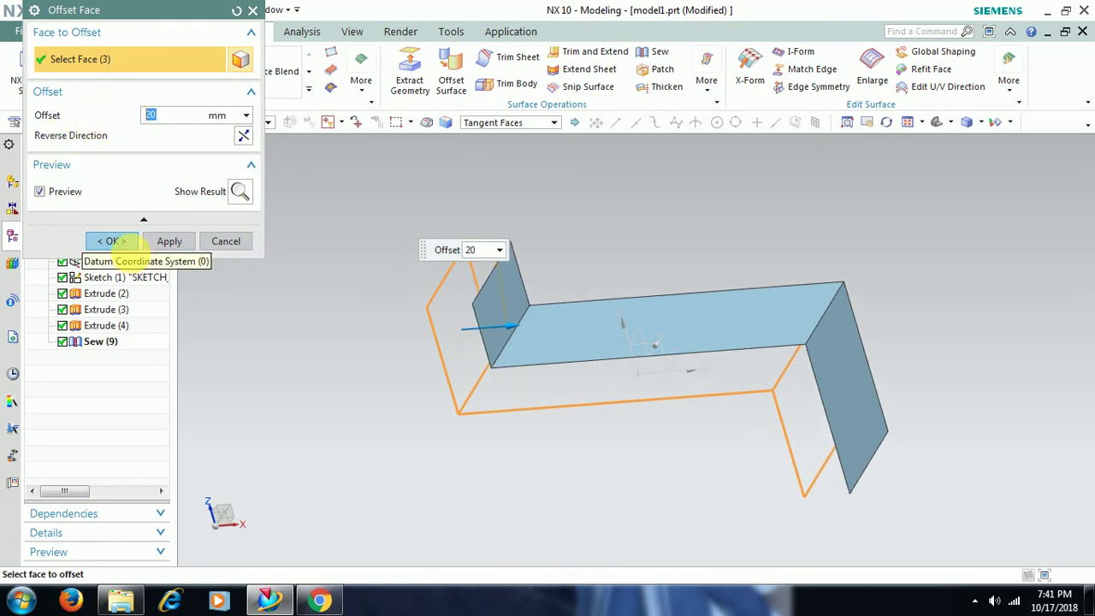
pyautogui.click(119, 240)
pyautogui.moveTo(668, 415); pyautogui.dragTo(642, 424, button='middle')
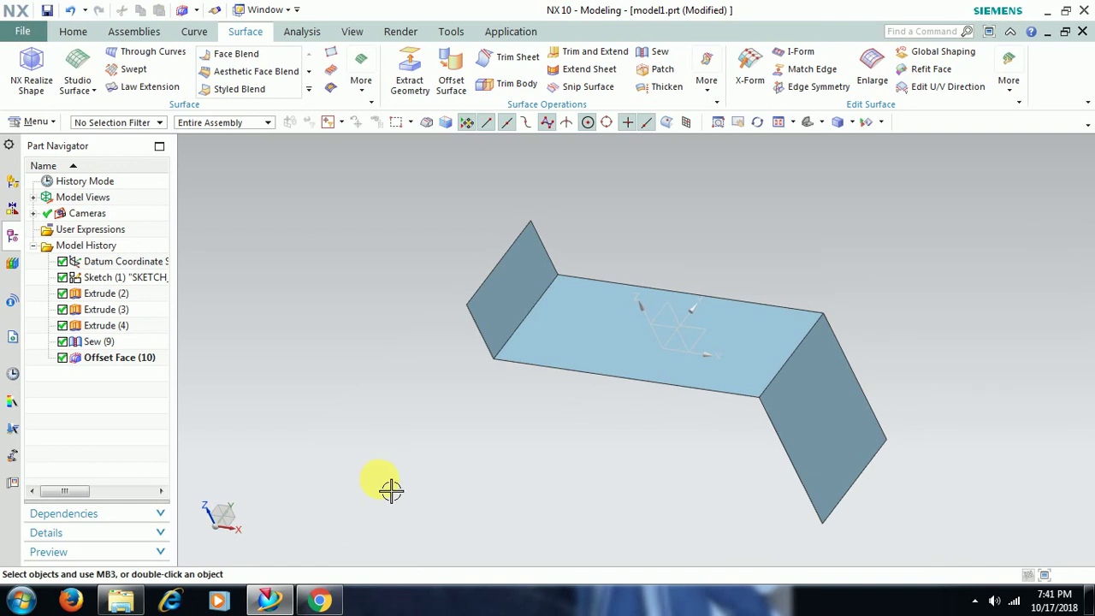